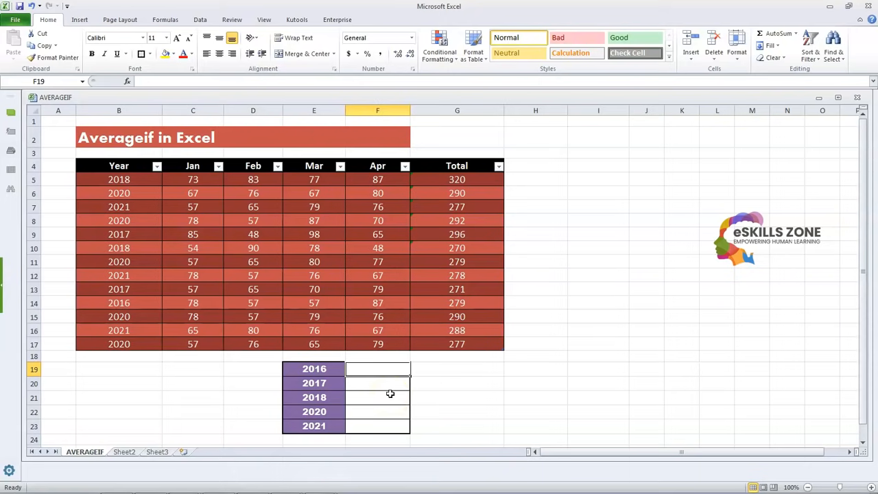
click(375, 421)
click(375, 366)
click(453, 379)
click(389, 369)
click(368, 396)
click(372, 425)
Enter the formula =AVERAGEIF(B5:B17,2016,G5:G17) in cell F19, beside the 2016 label.
click(359, 369)
click(145, 80)
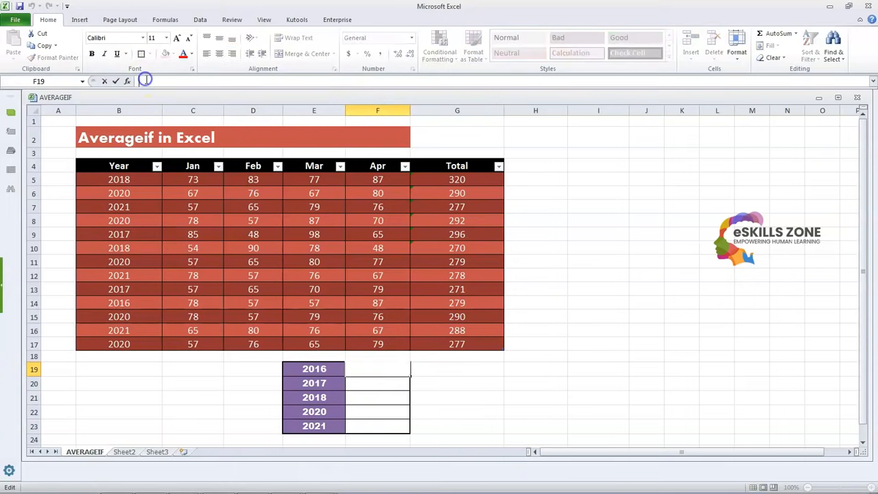
text(=)
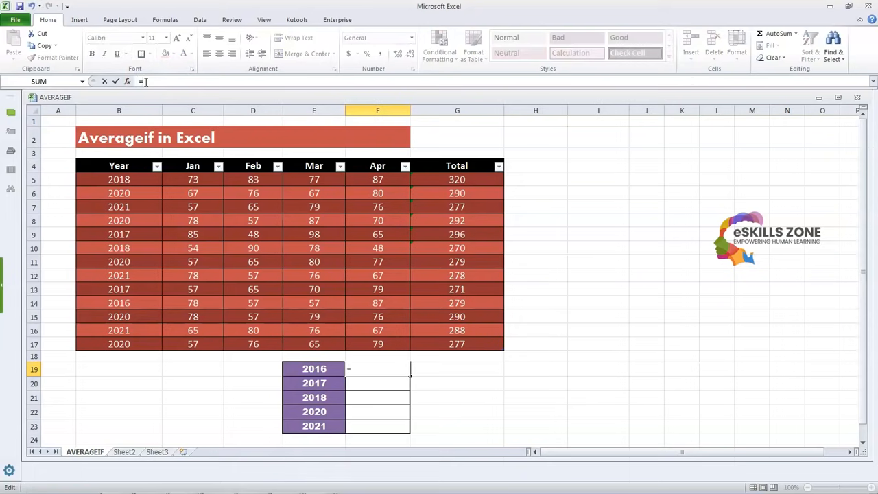
text(AVERAG)
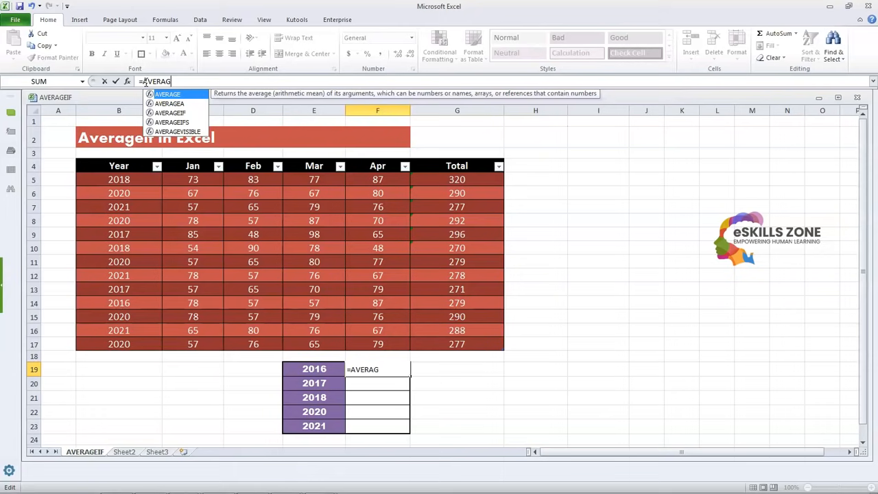
text(EIF)
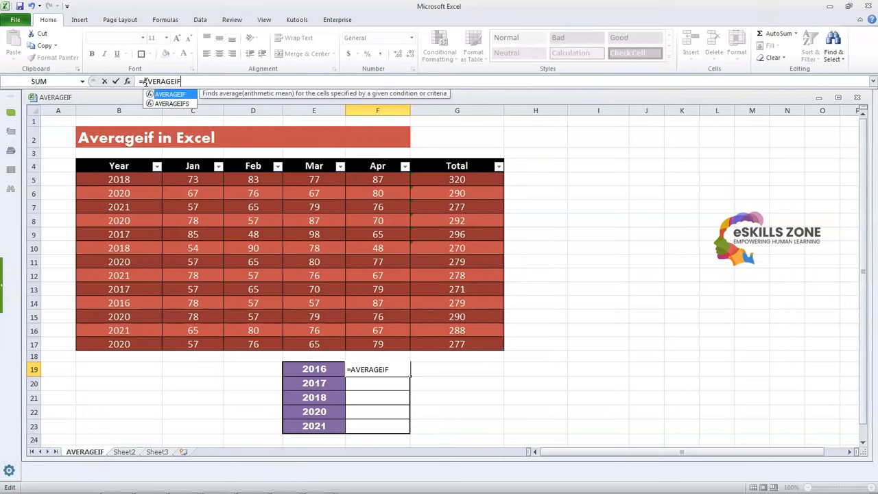
text(()
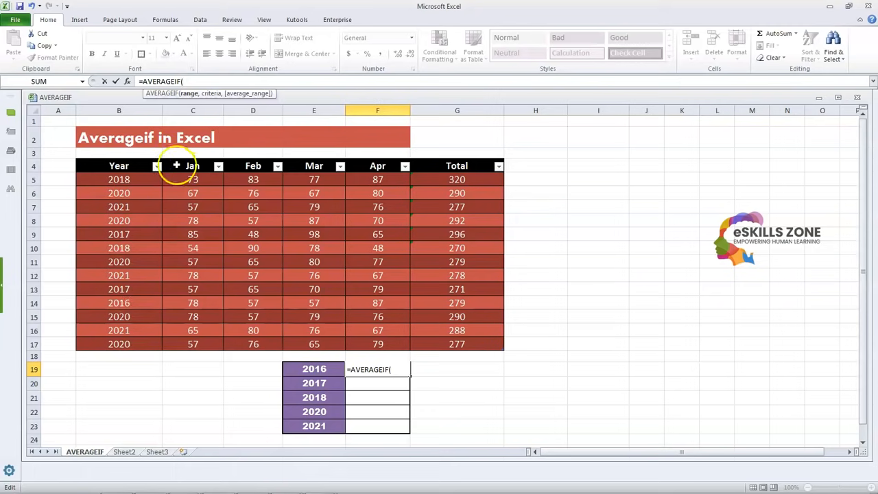
text(B)
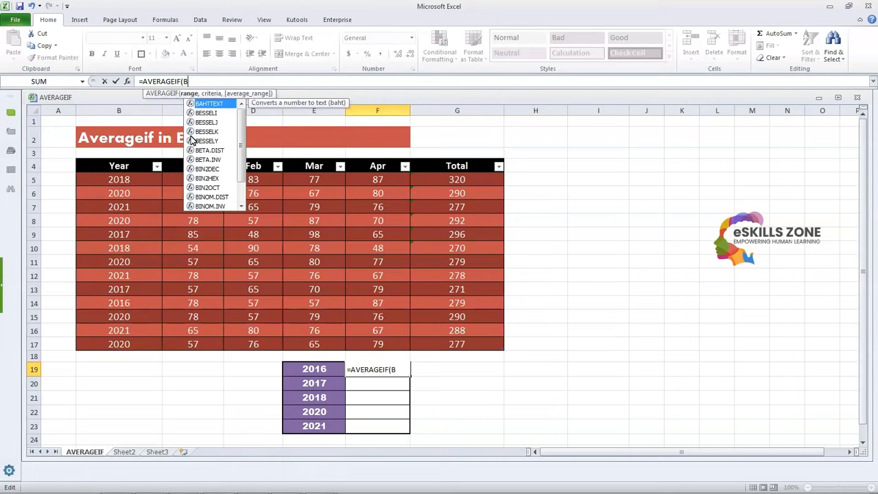
text(5:)
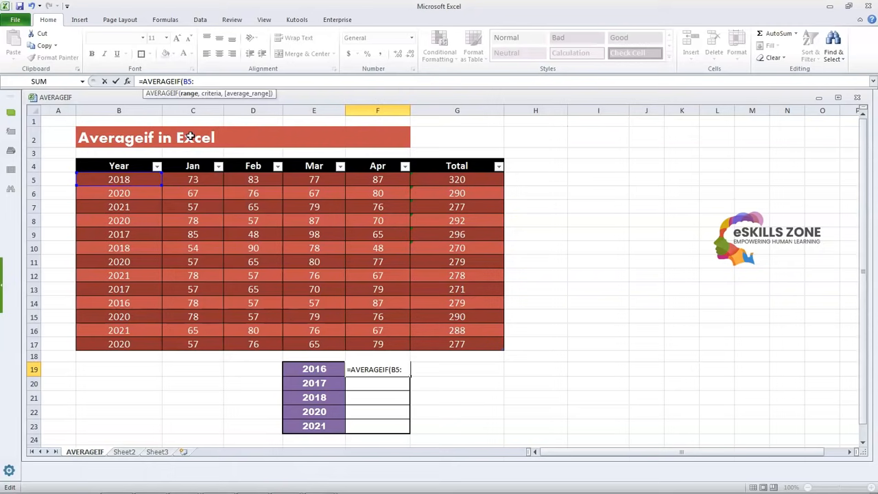
text(B17)
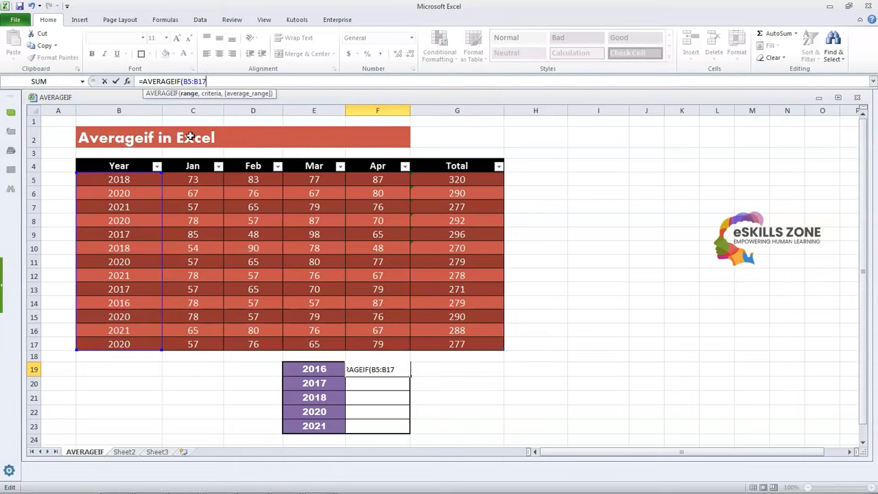
text(,)
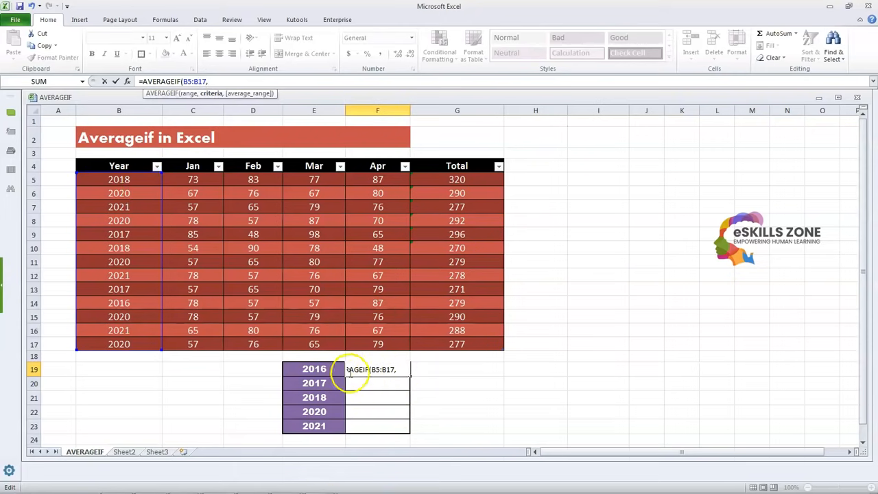
text(2016)
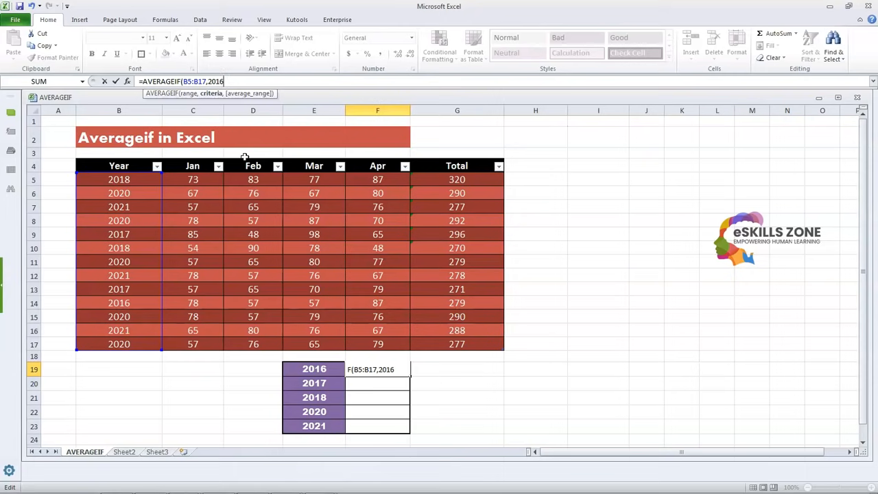
text(,)
text(G)
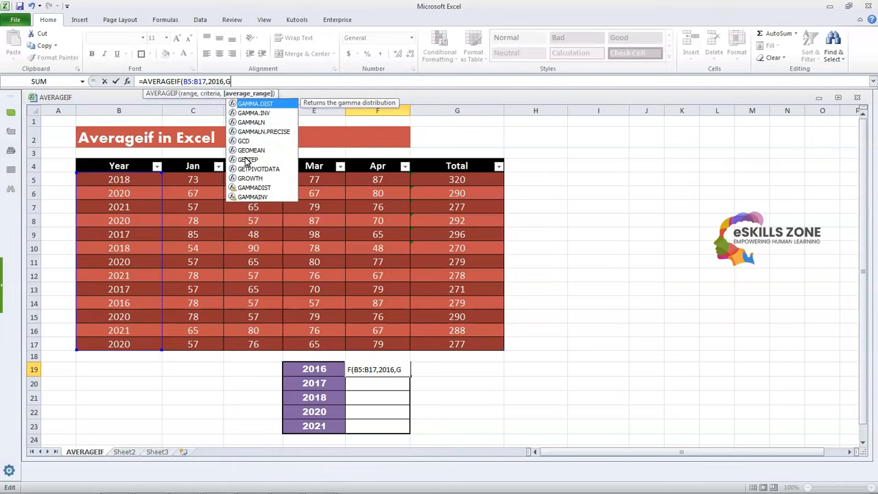
text(5)
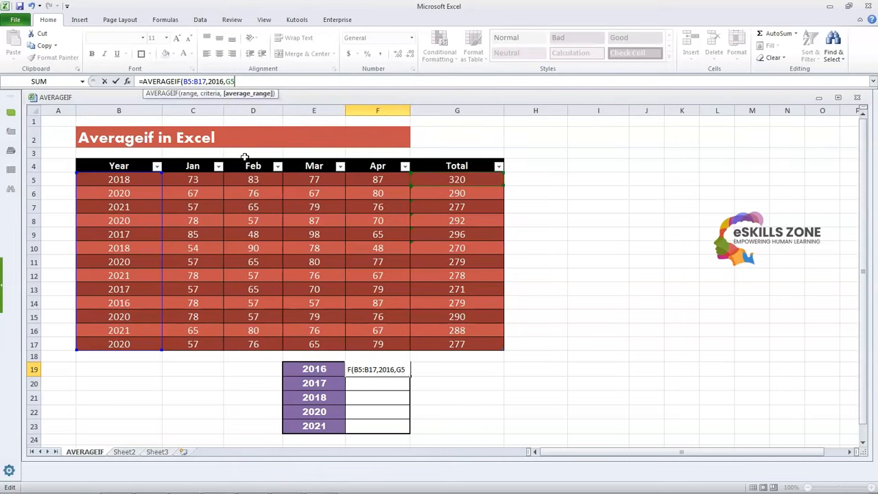
text(:G17)
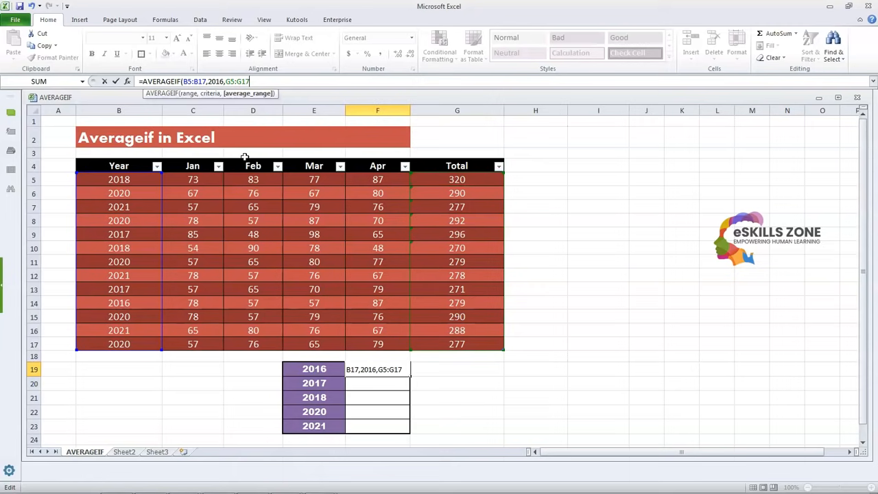
text())
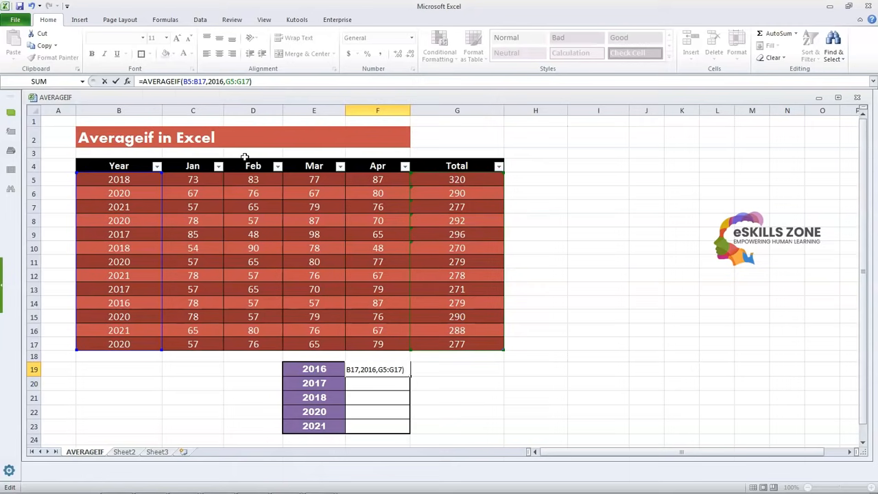
key(Return)
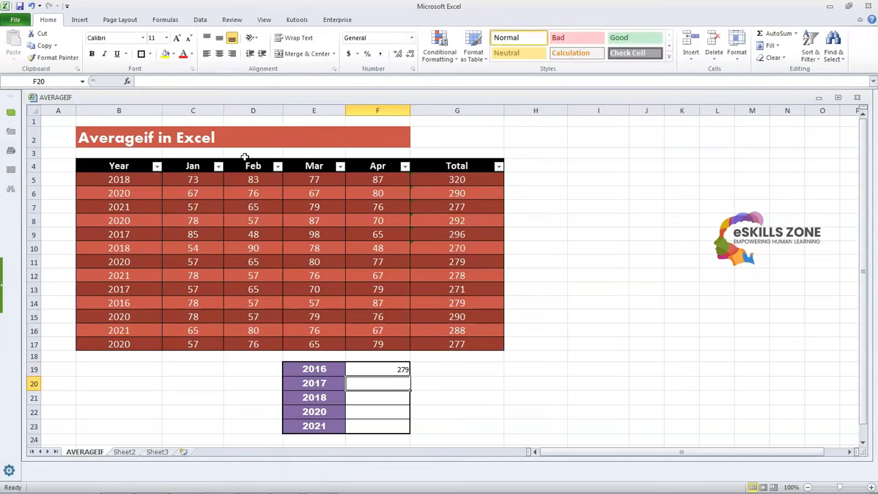
key(Up)
key(Right)
key(Left)
key(Left)
key(Right)
key(Left)
key(Right)
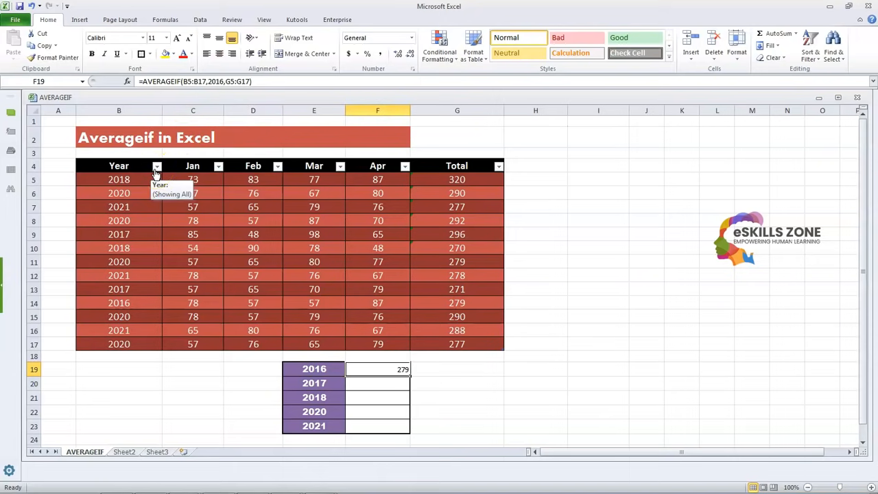
click(380, 371)
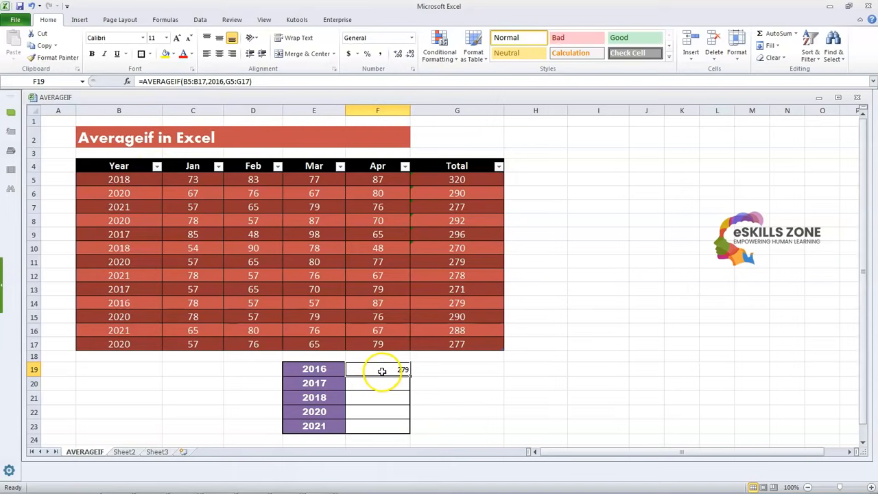
Filter the Year column to show only 2016 and check the year and total of the remaining row.
click(156, 167)
click(46, 268)
click(47, 277)
click(87, 368)
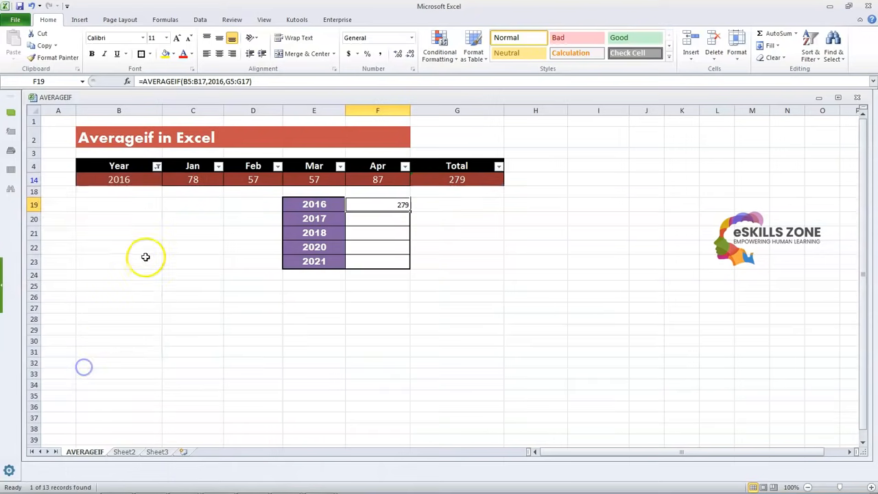
click(469, 180)
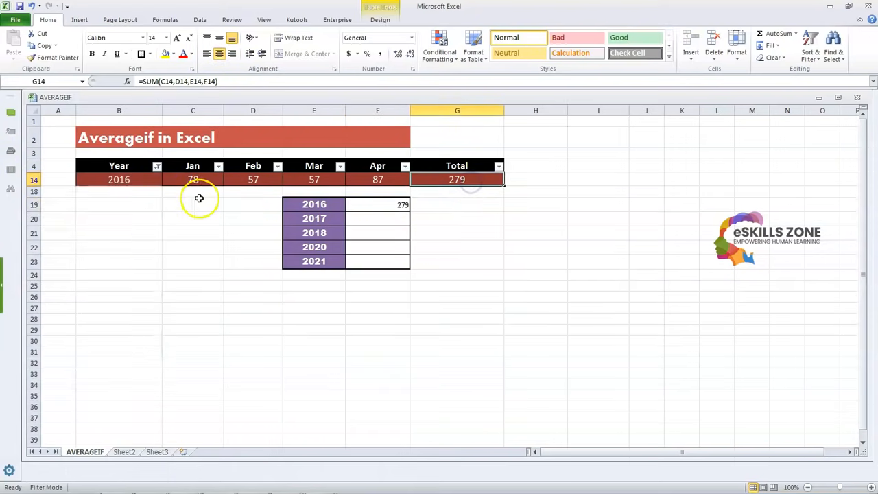
click(134, 191)
click(139, 181)
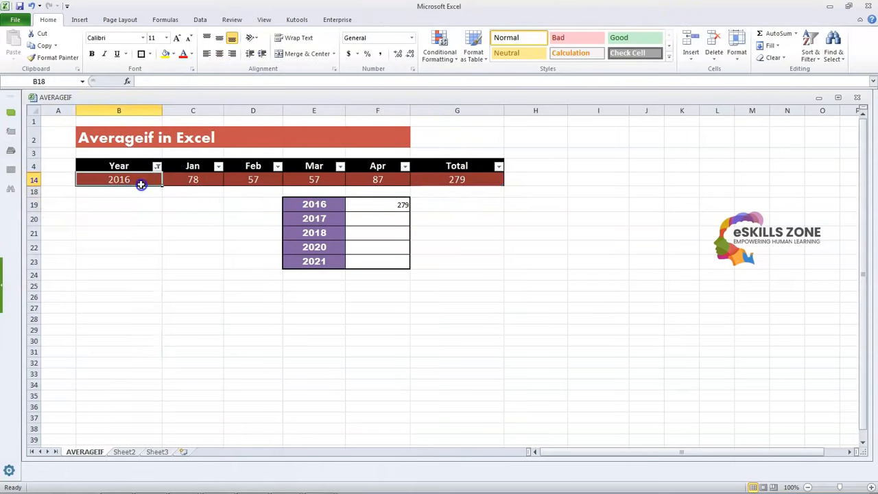
click(457, 180)
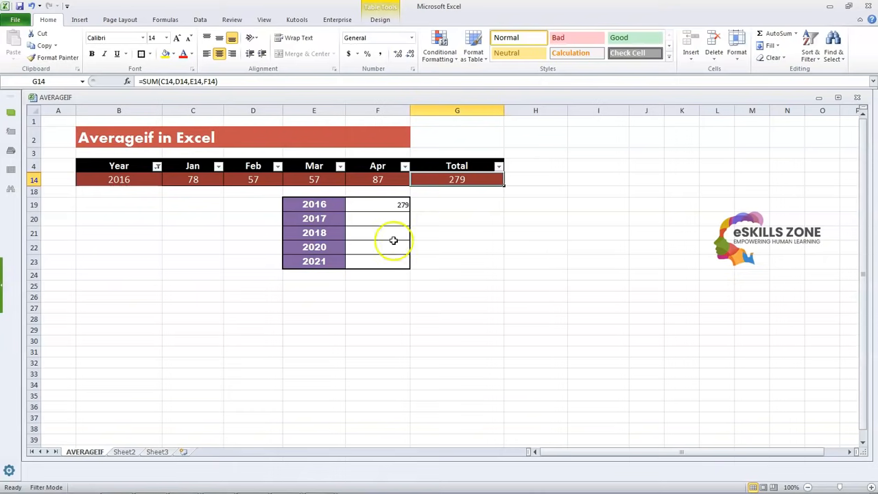
Select cell F20 and show all years again in the table's Year column.
click(354, 220)
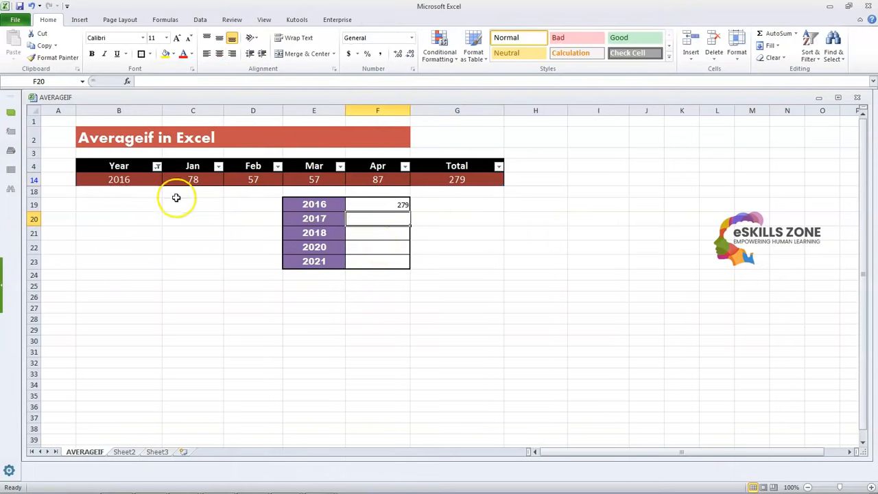
click(157, 166)
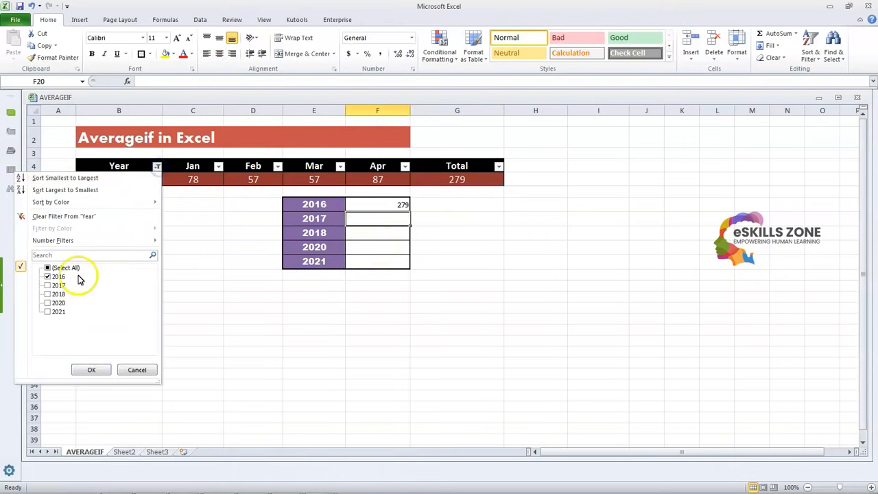
click(91, 370)
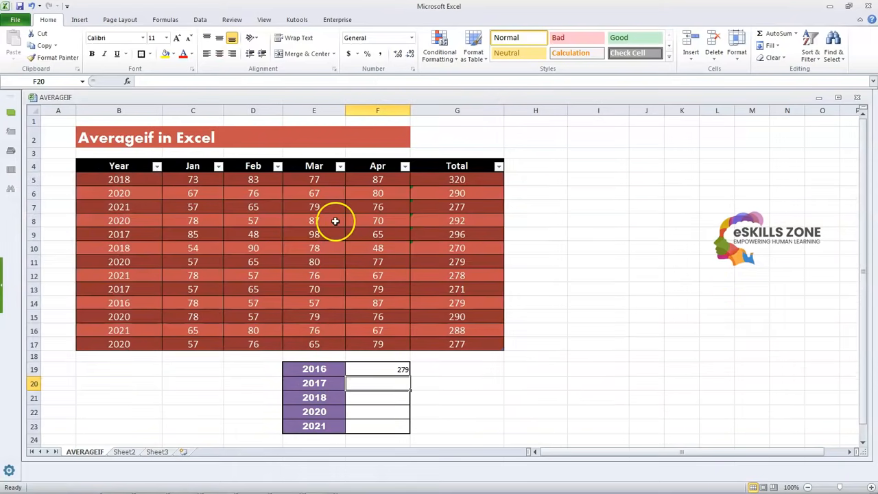
Enter the formula =AVERAGEIF(B5:B17,2017,G5:G17) in cell F20, beside the 2017 label.
click(165, 80)
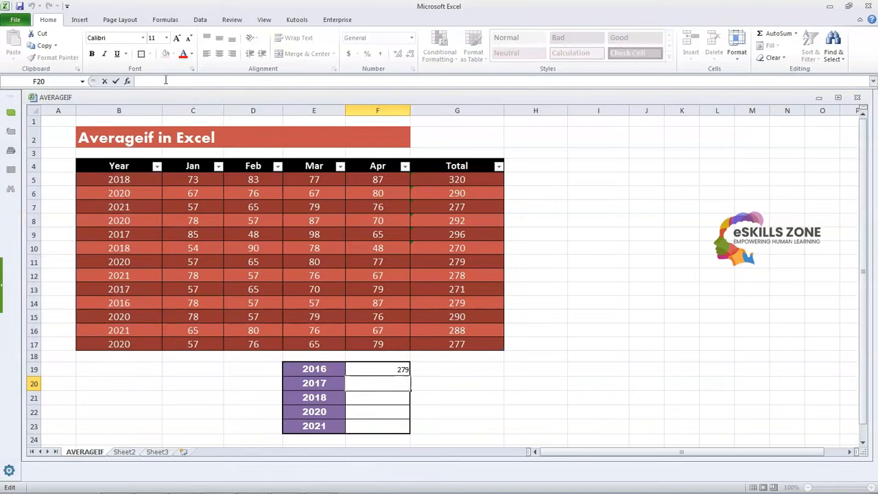
text(=)
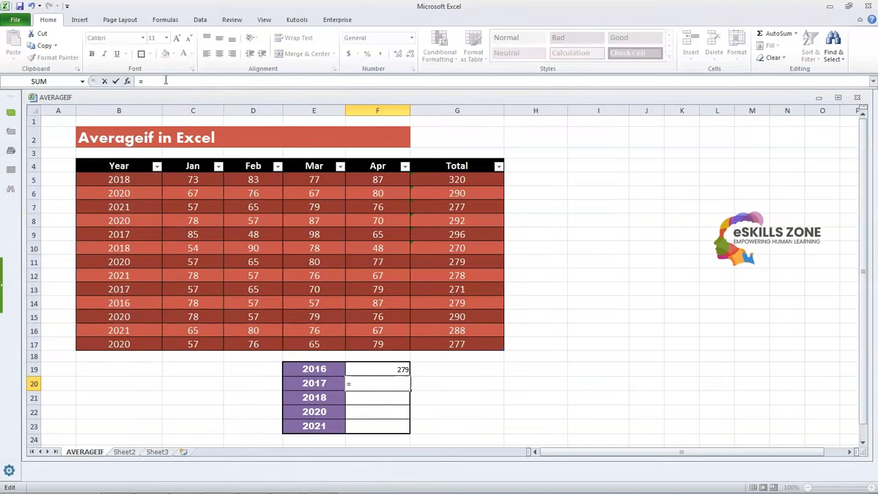
text(AVERAGE)
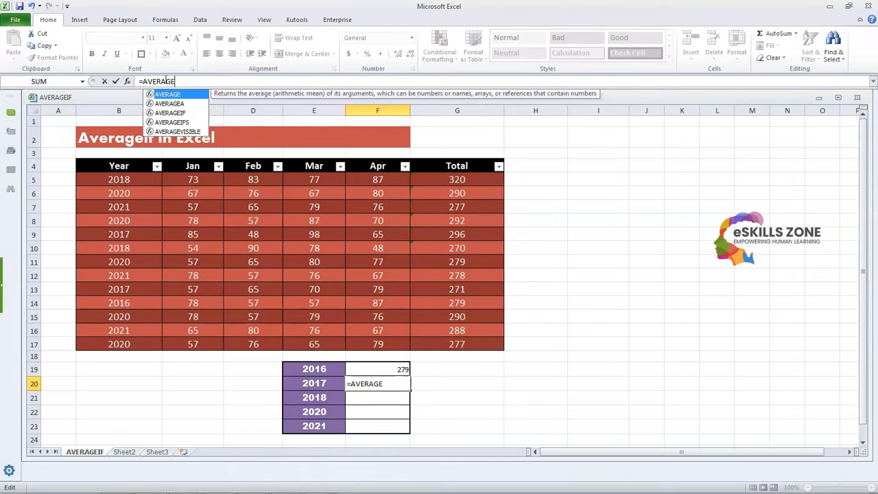
text(IF()
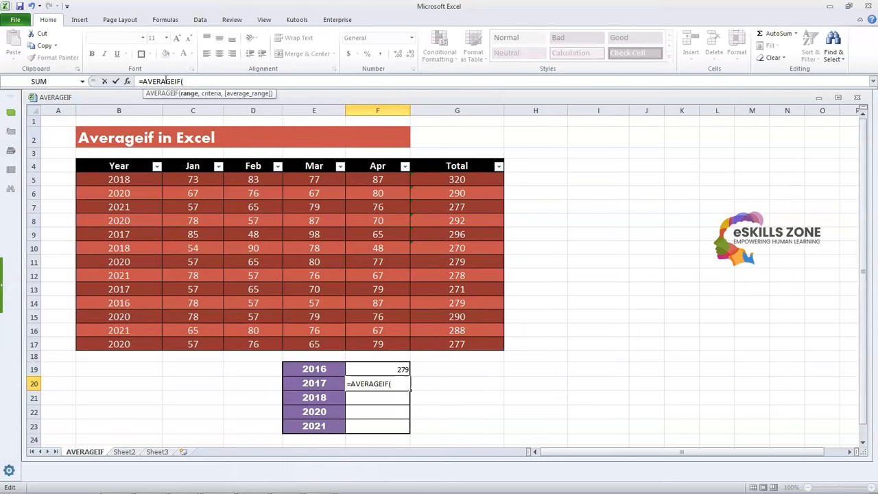
text(B5:B)
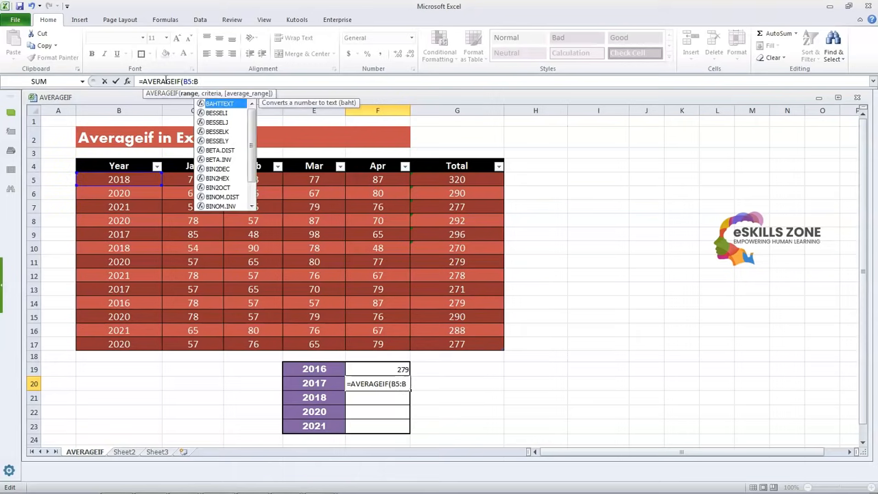
text(17,)
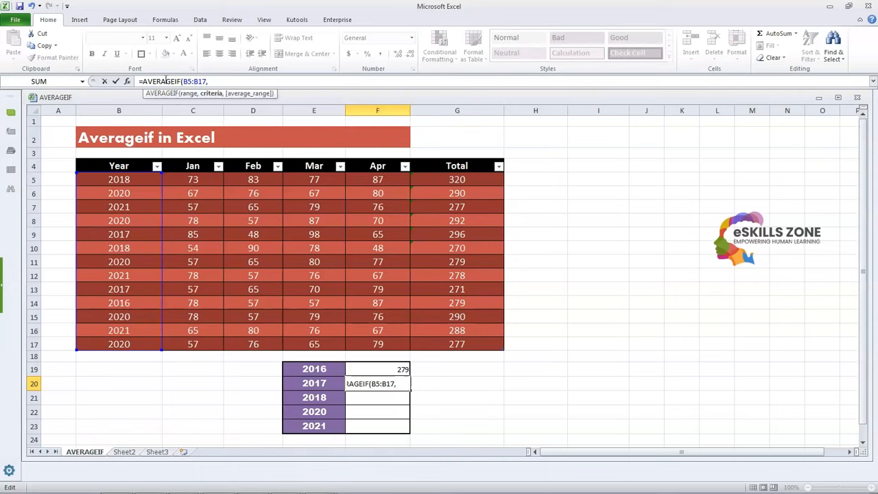
text(2017)
text(,)
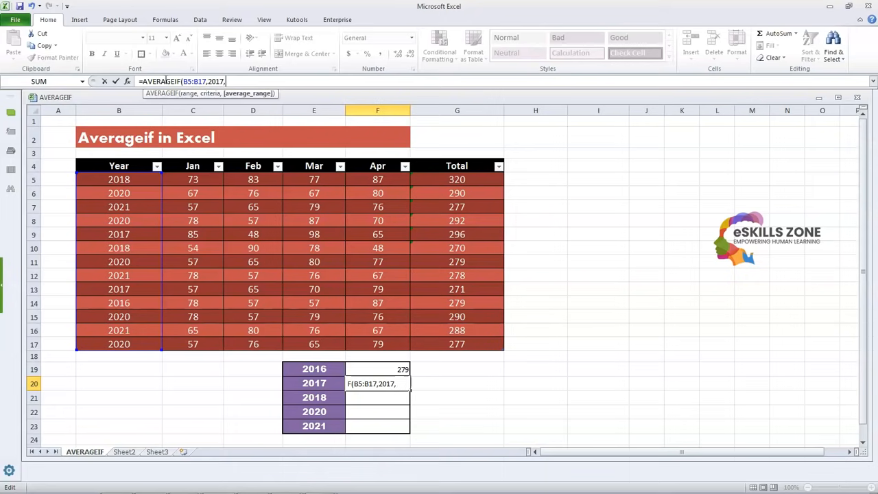
text(G)
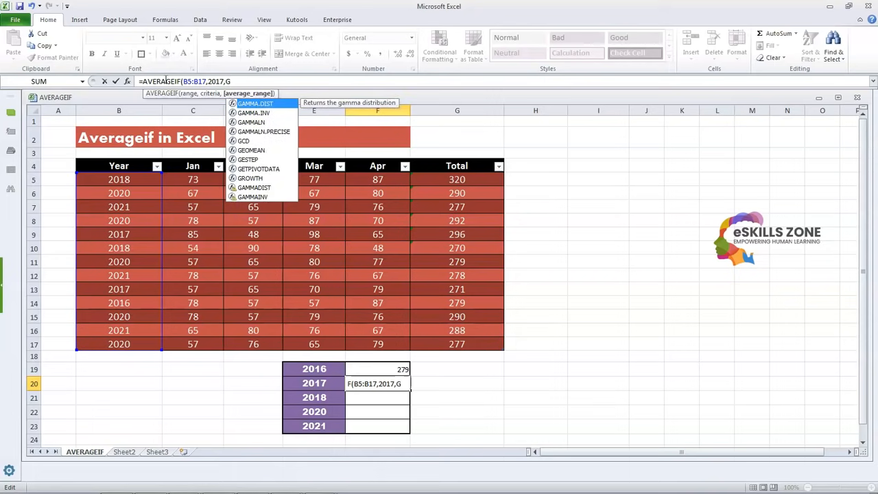
text(5:)
text(G)
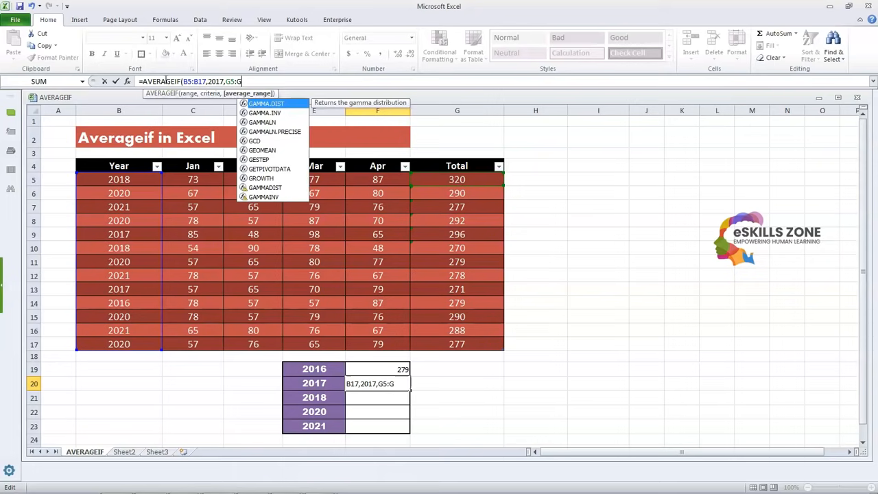
text(17)
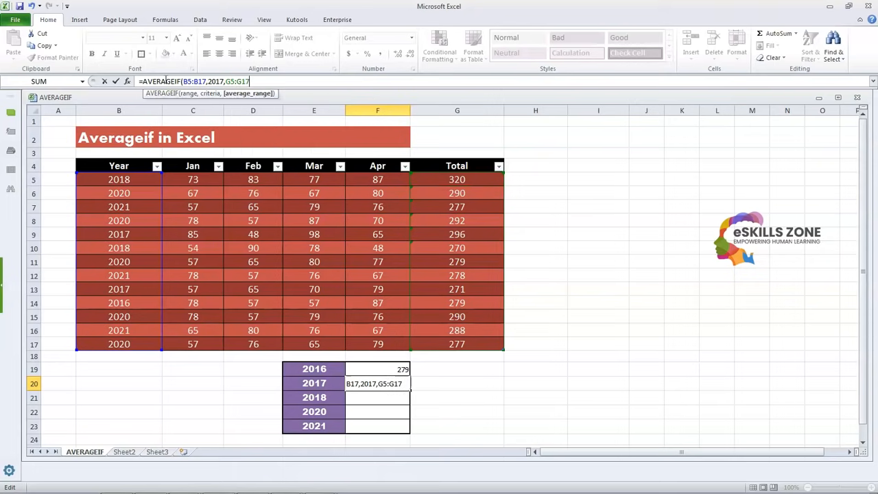
text())
key(Return)
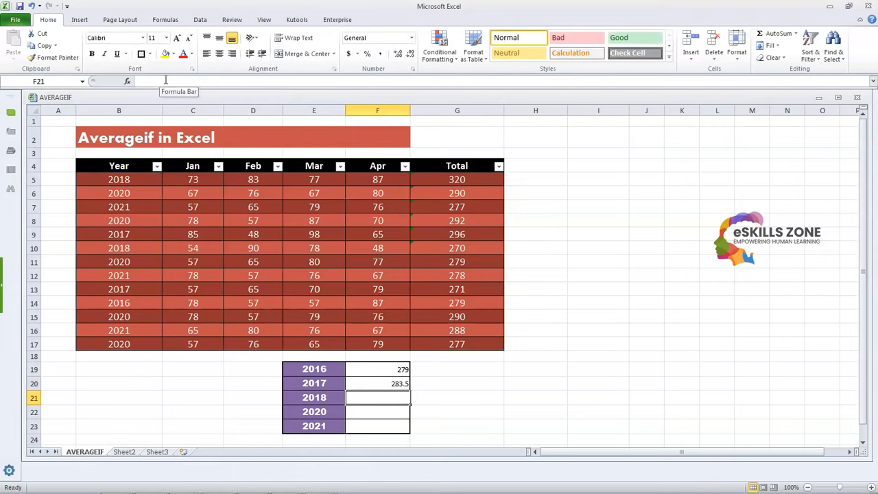
Filter the table's Year column to show only the 2017 rows, keeping cell F20 selected for comparison.
click(406, 386)
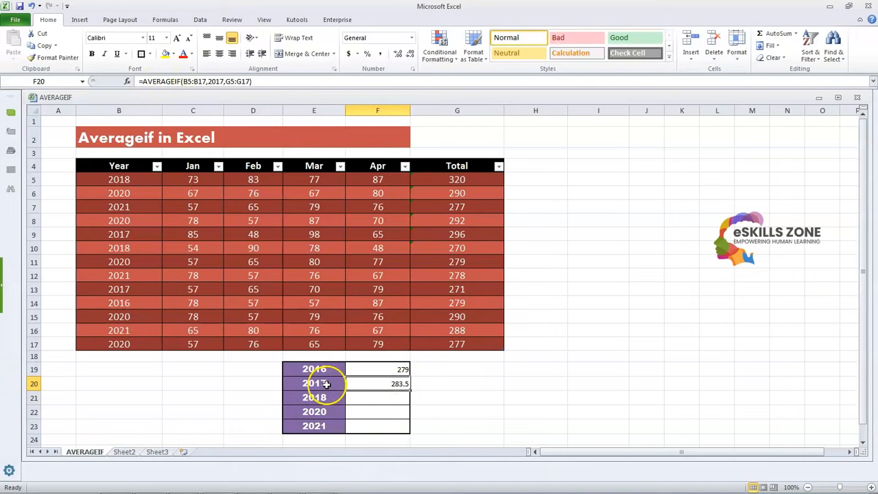
click(157, 166)
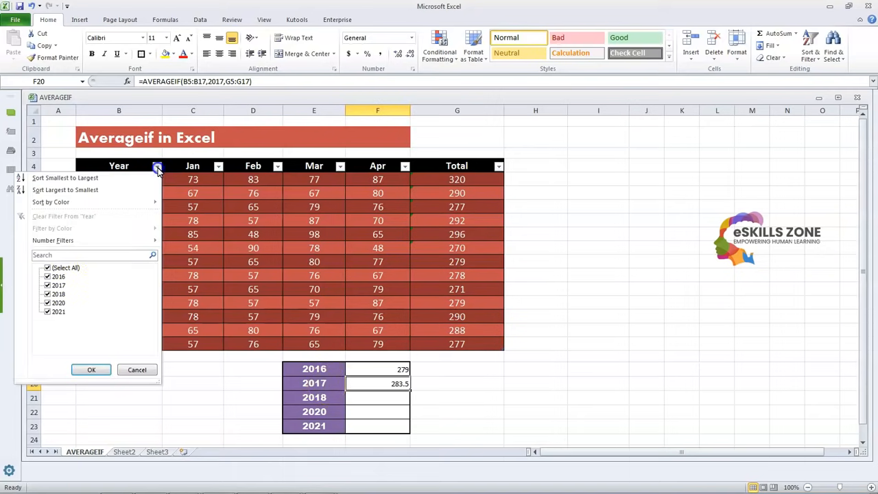
click(49, 268)
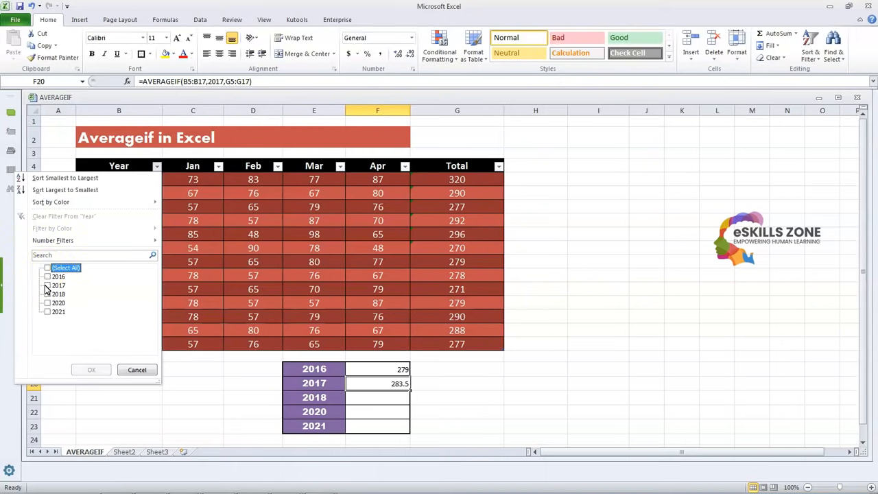
click(47, 285)
click(91, 369)
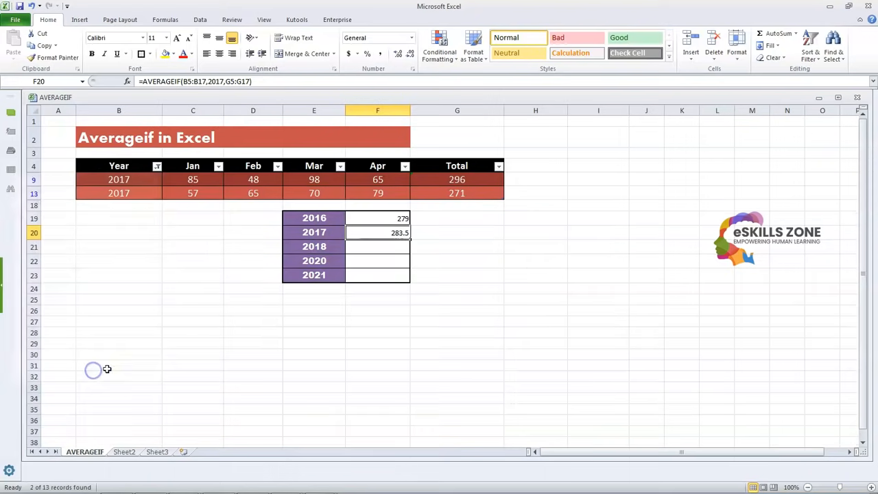
Check the average of the two filtered 2017 totals in the Total column against the formula in cell F20.
click(473, 180)
drag(473, 179, 493, 200)
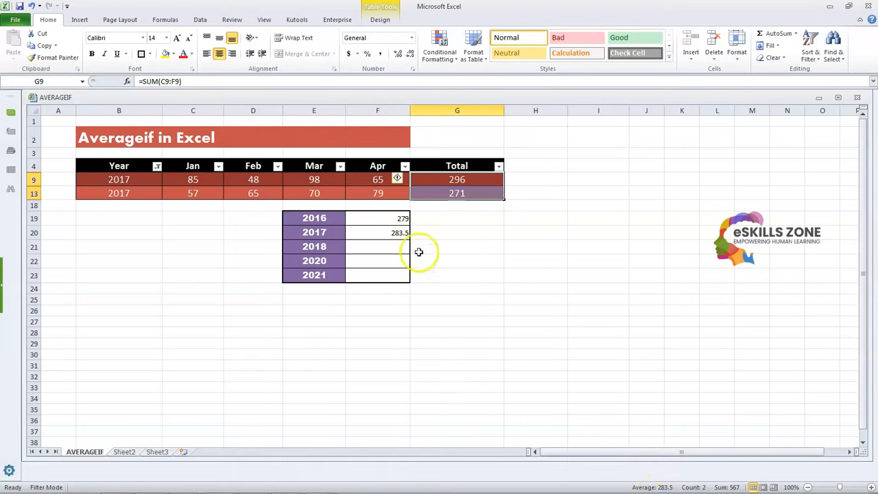
click(391, 234)
click(391, 247)
click(392, 233)
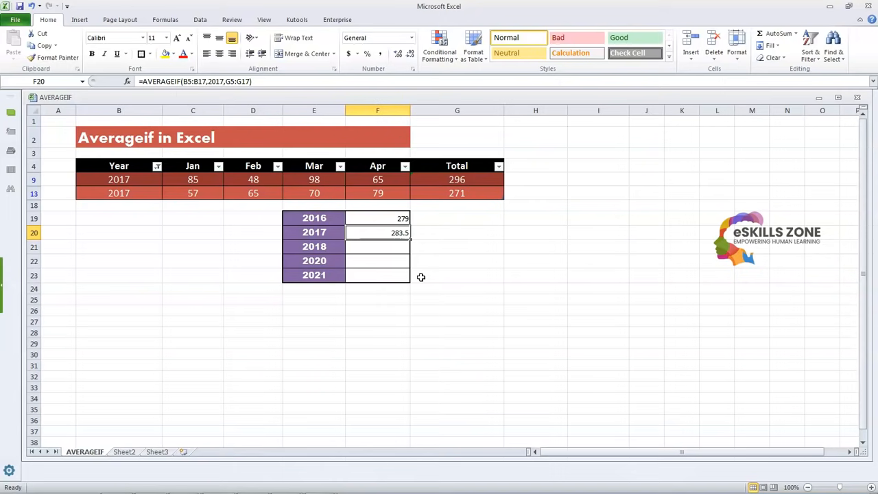
key(Down)
key(Down)
key(Down)
key(Up)
key(Up)
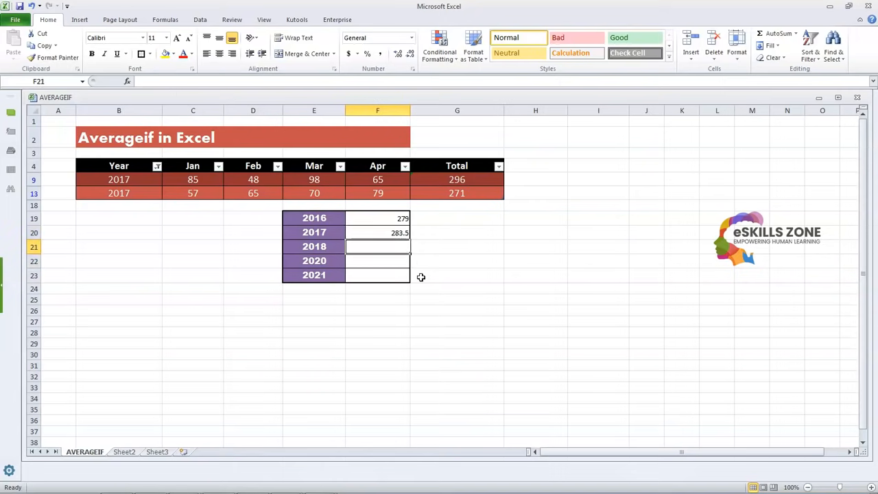
text(=)
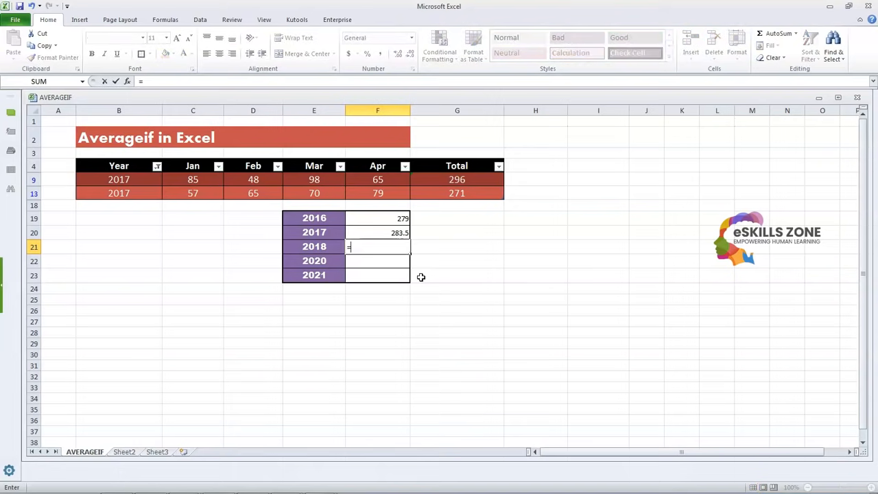
text(AVERAGE)
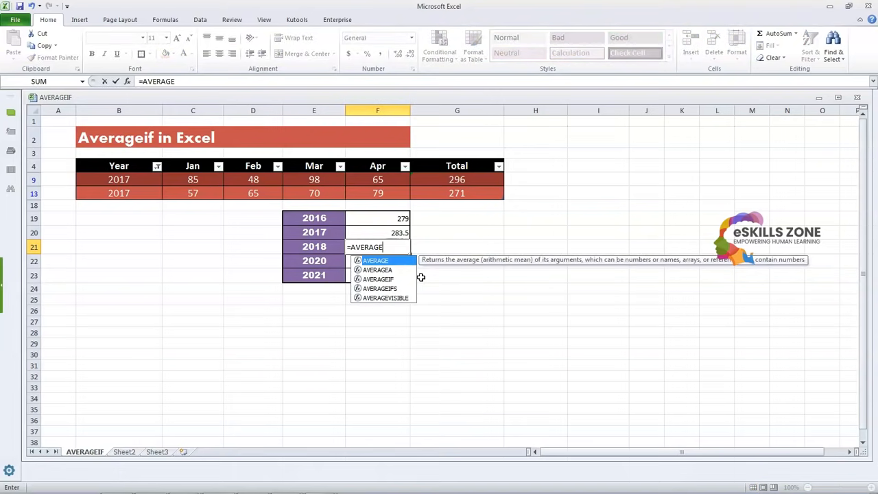
text(IF()
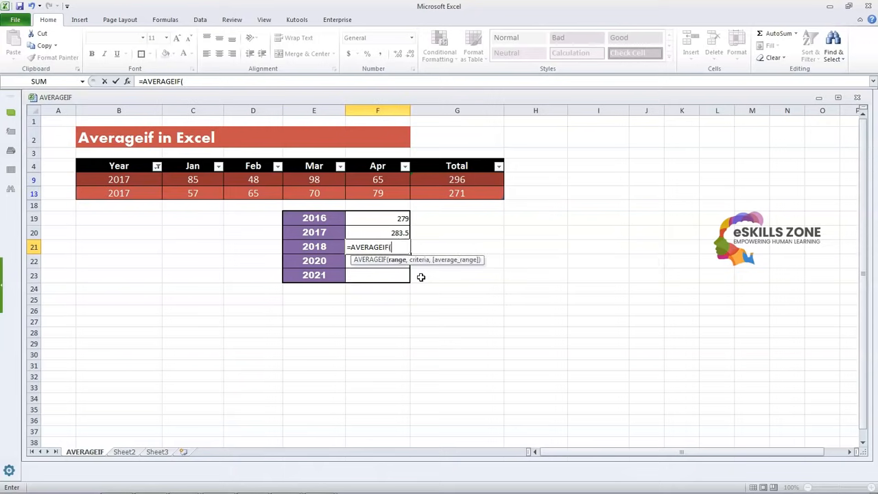
click(155, 166)
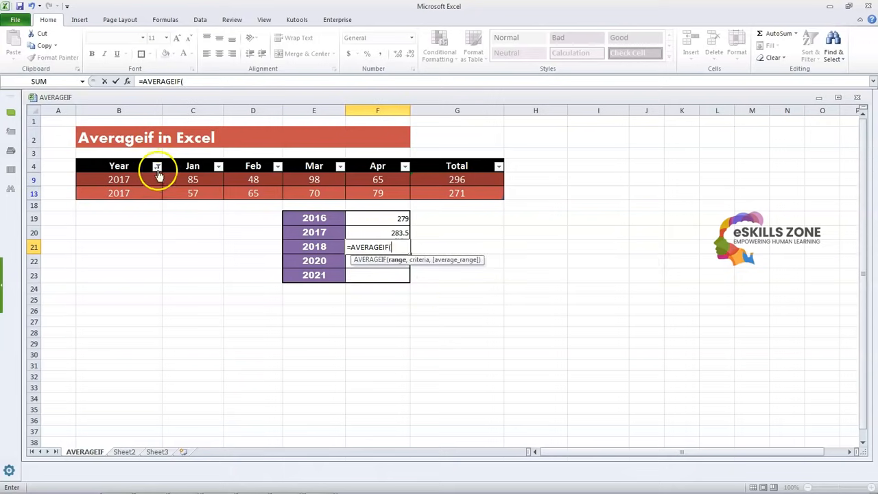
click(420, 281)
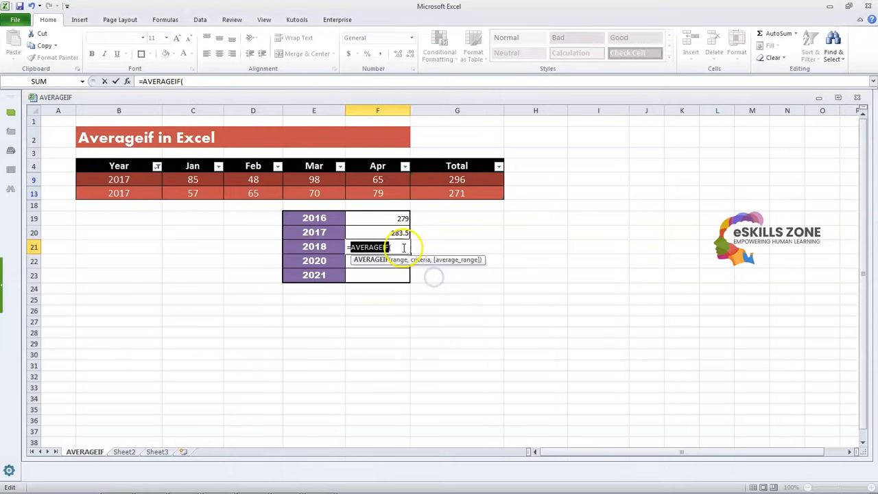
drag(402, 247, 342, 250)
key(BackSpace)
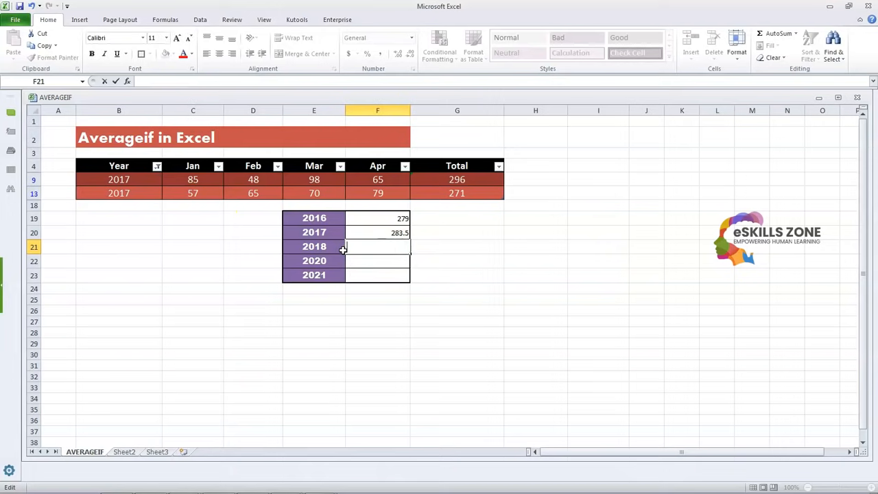
Leave cell F21 empty and show all years again in the table's Year column.
click(502, 249)
click(157, 166)
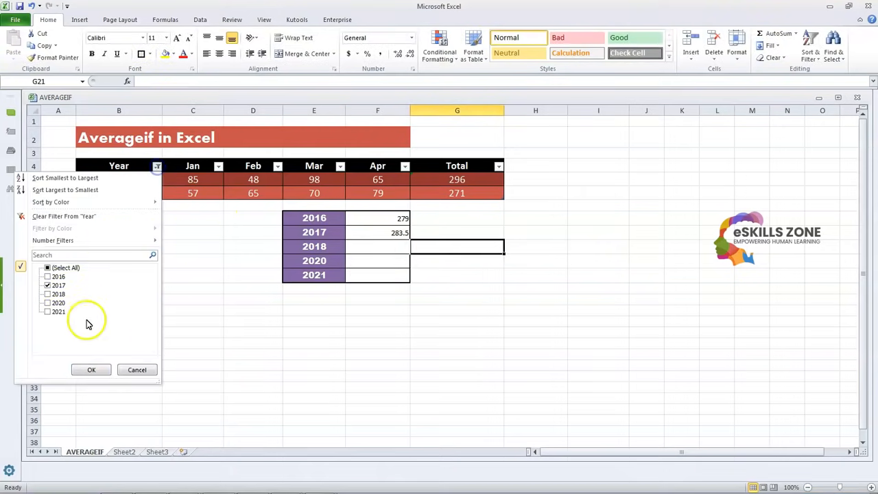
click(91, 370)
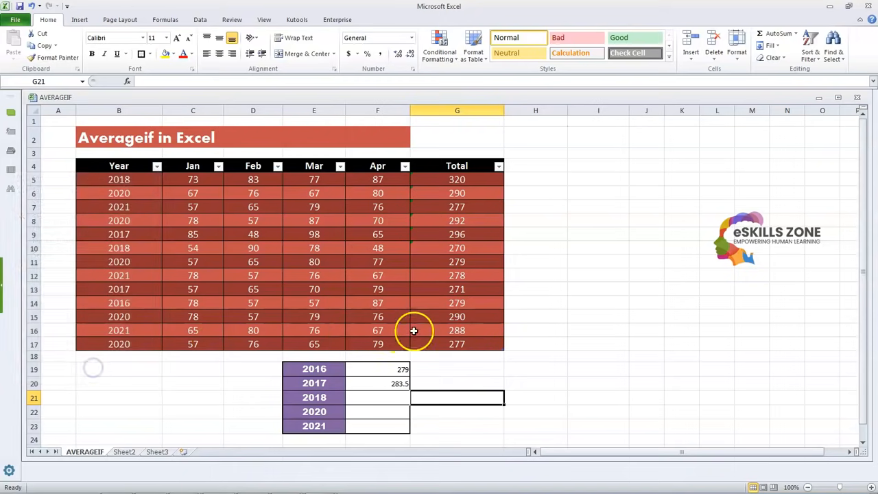
Try to enter the formula =AVERAGEIF(B5:B17,2018,G5:17) in cell F21, beside the 2018 label.
click(385, 398)
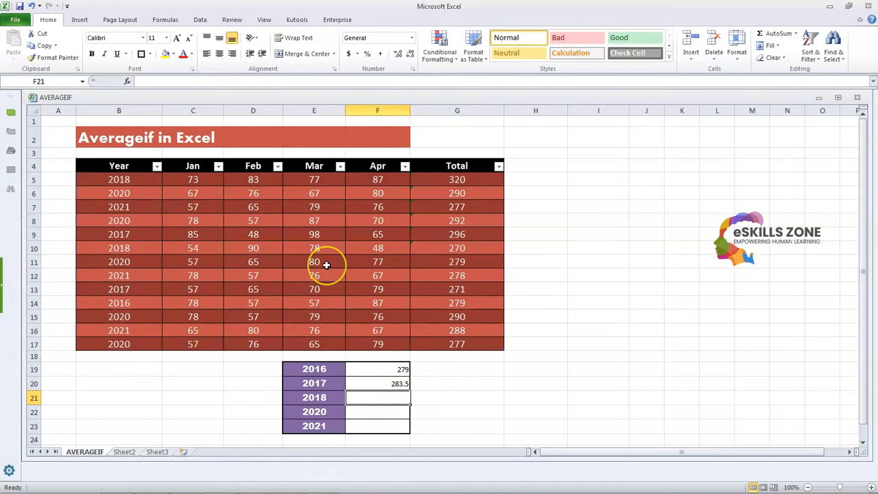
text(=AV)
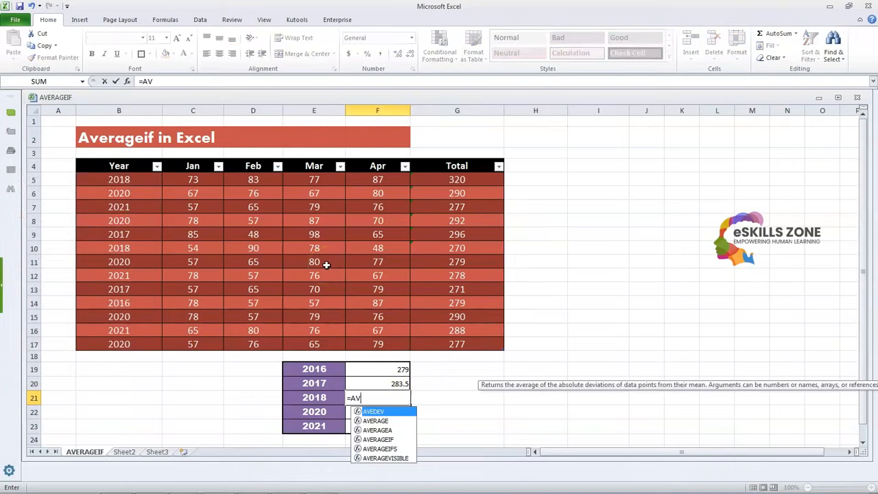
text(ERAGEIF)
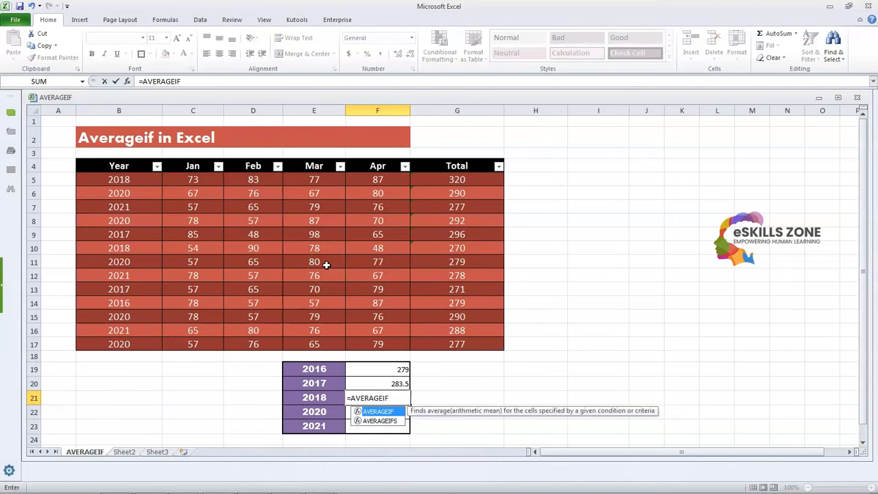
click(225, 81)
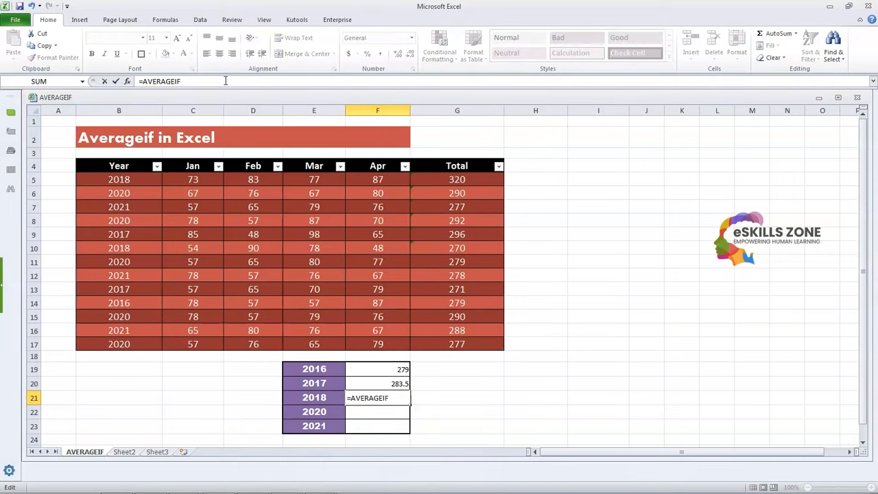
text((B)
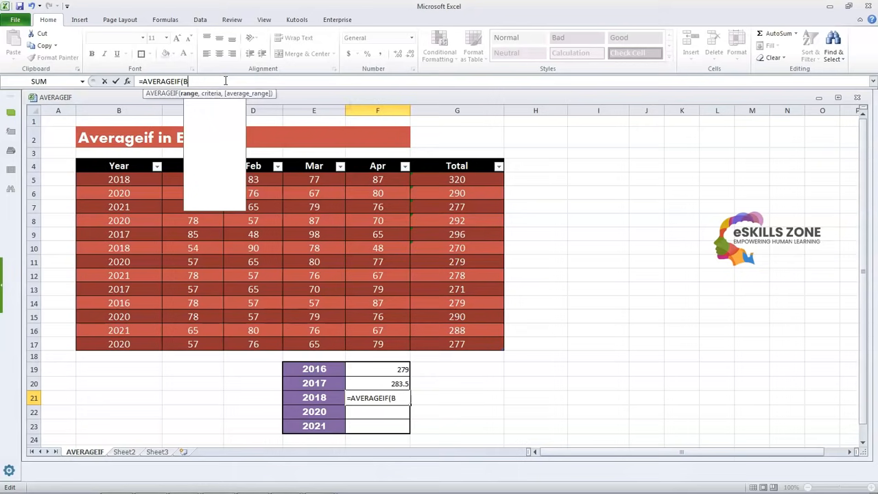
text(5:B)
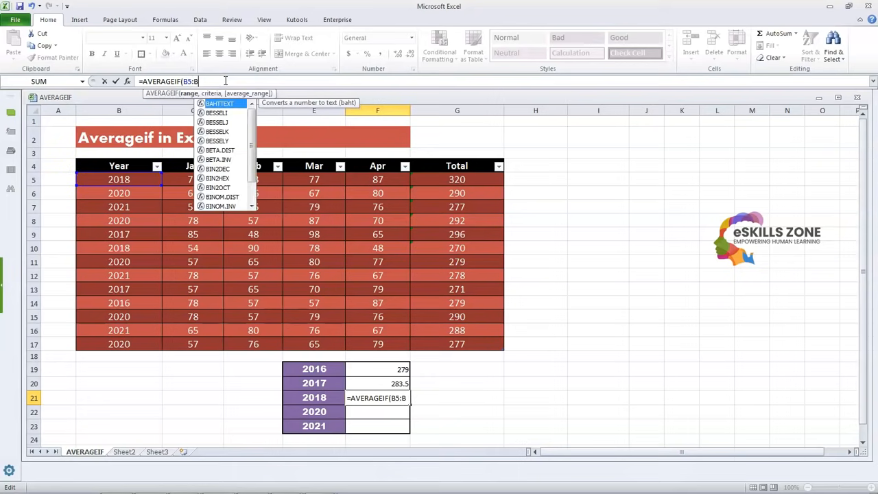
text(17,)
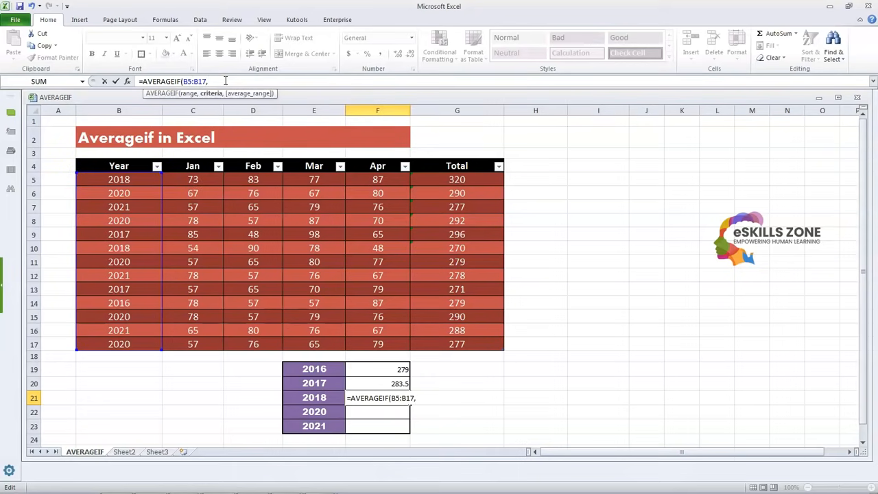
text(2018,)
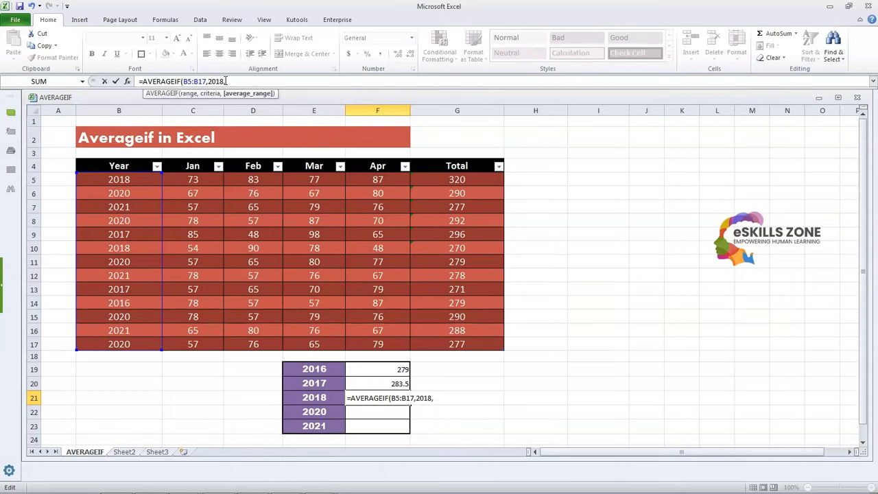
text(G)
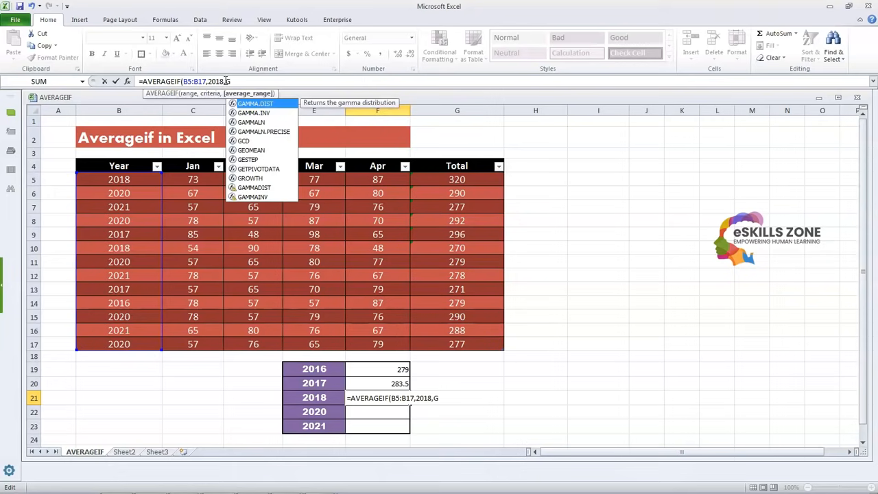
text(5:17()
key(BackSpace)
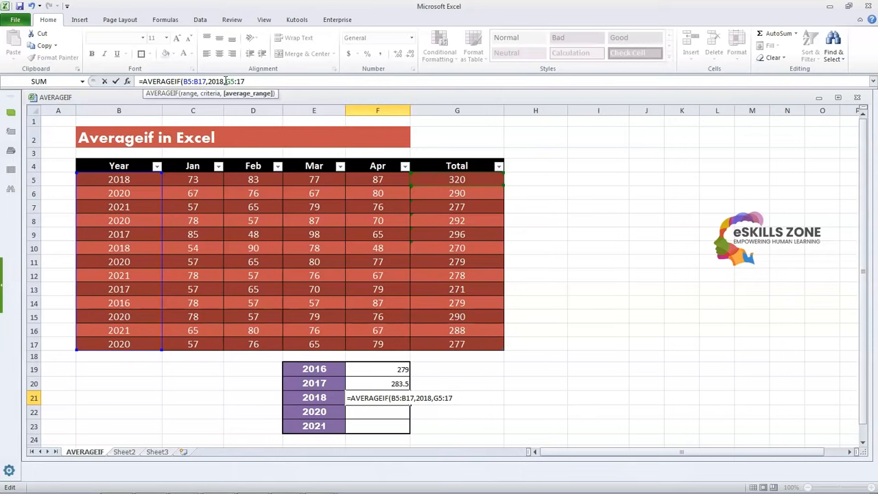
key(Return)
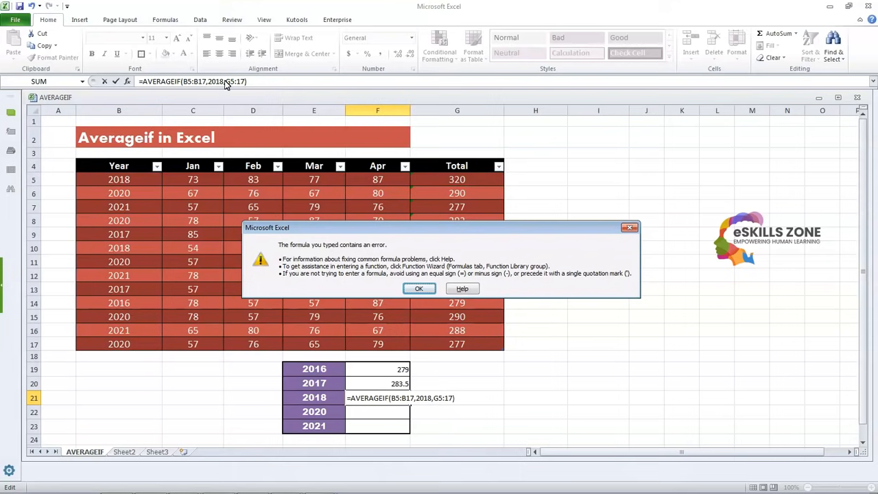
key(Return)
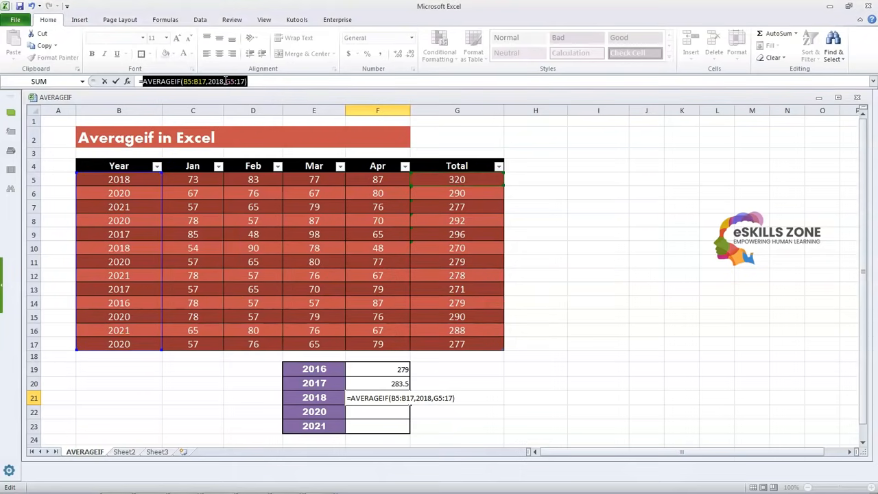
Correct the average range in the F21 formula to G5:G17 and enter it.
click(288, 83)
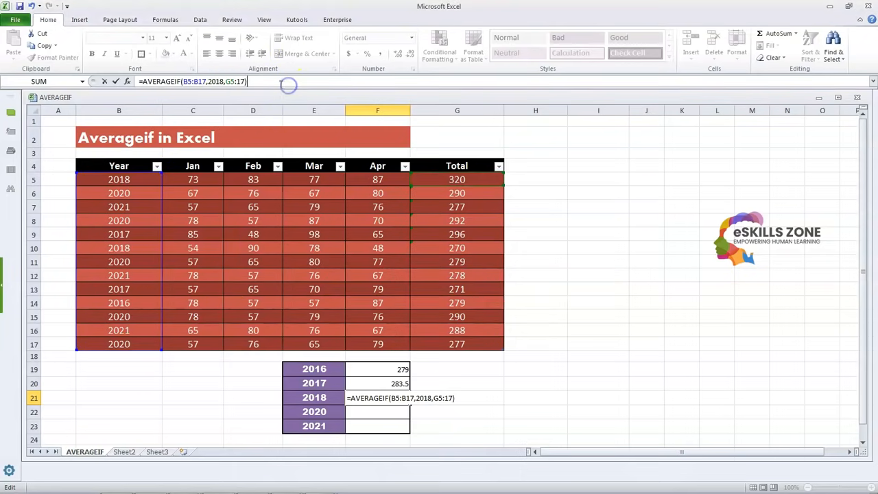
click(239, 81)
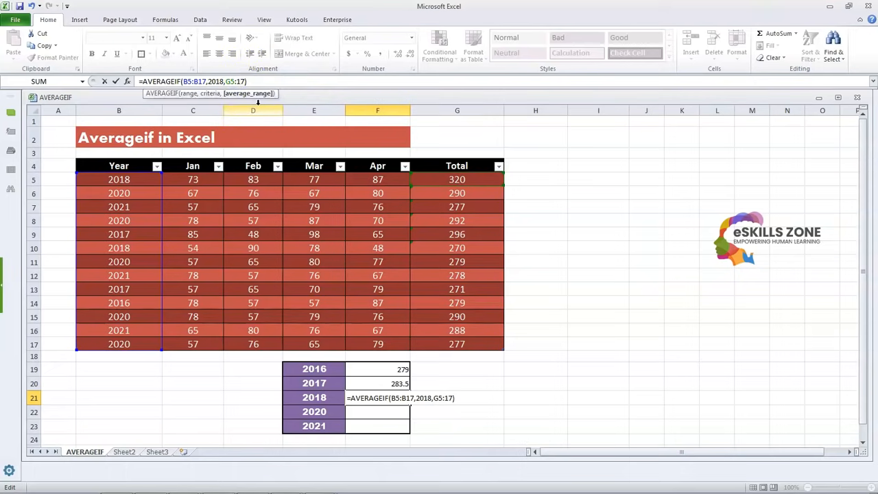
text(G)
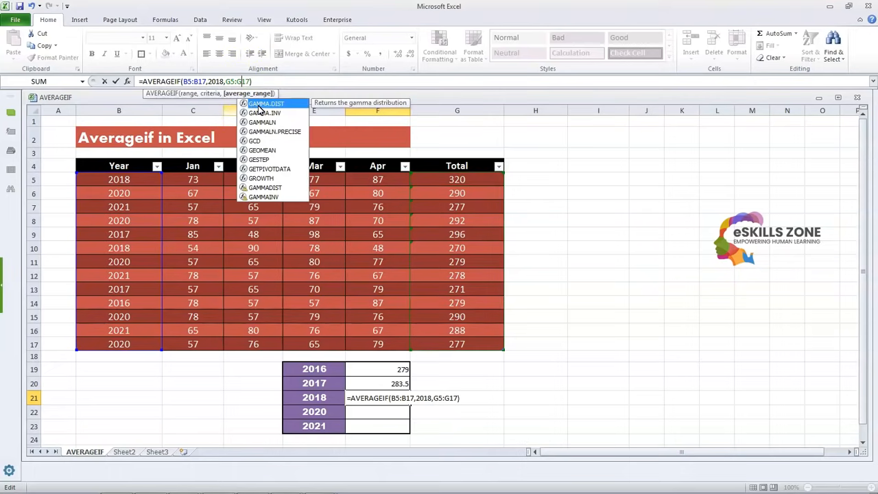
key(Return)
Review the AVERAGEIF formulas beside the 2017 and 2018 labels in cells F20 and F21.
key(Left)
key(Up)
key(Up)
key(Right)
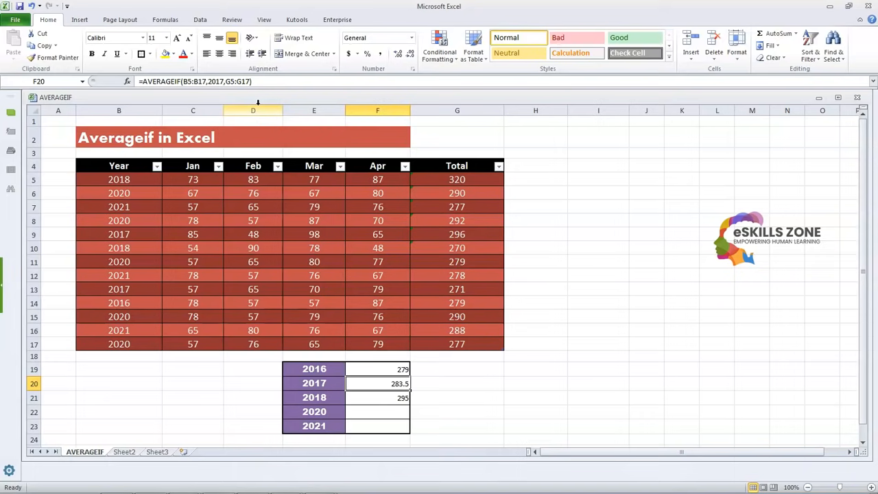
key(Down)
key(Down)
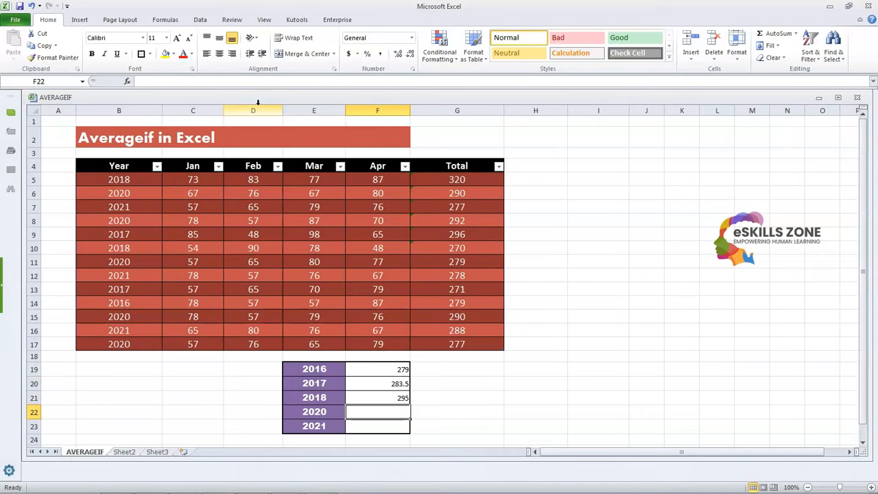
key(Up)
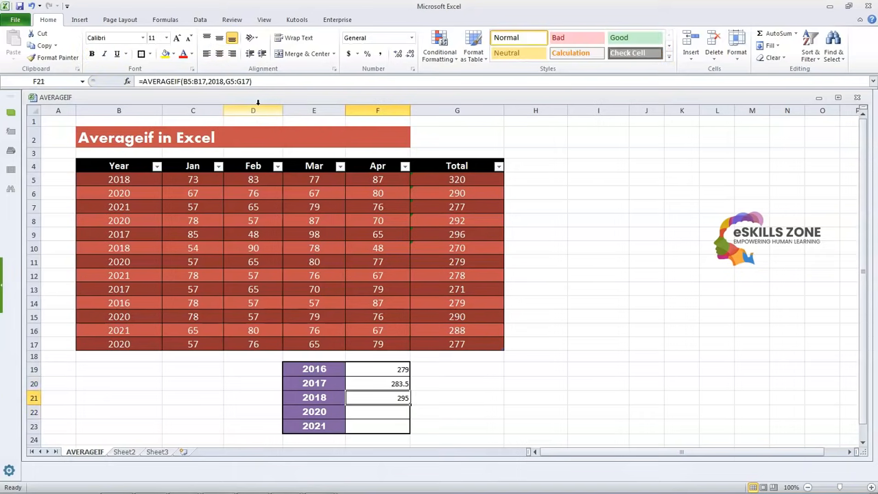
Enter the formula =AVERAGEIF(B5:B17,2020,G5:G17) in cell F22, beside the 2020 label.
key(Down)
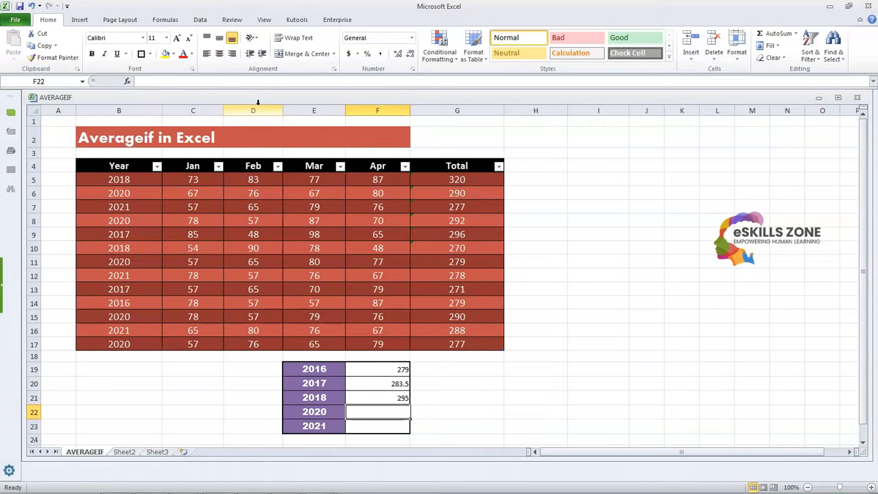
click(145, 79)
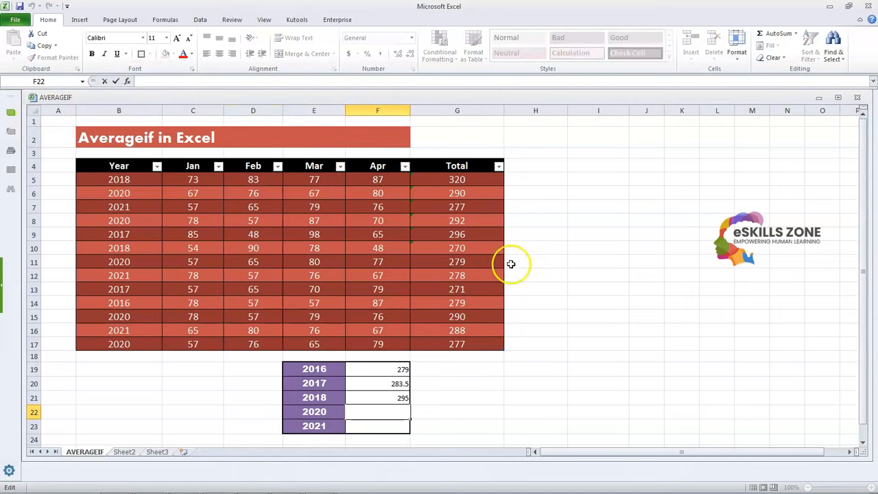
text(=AVERAG)
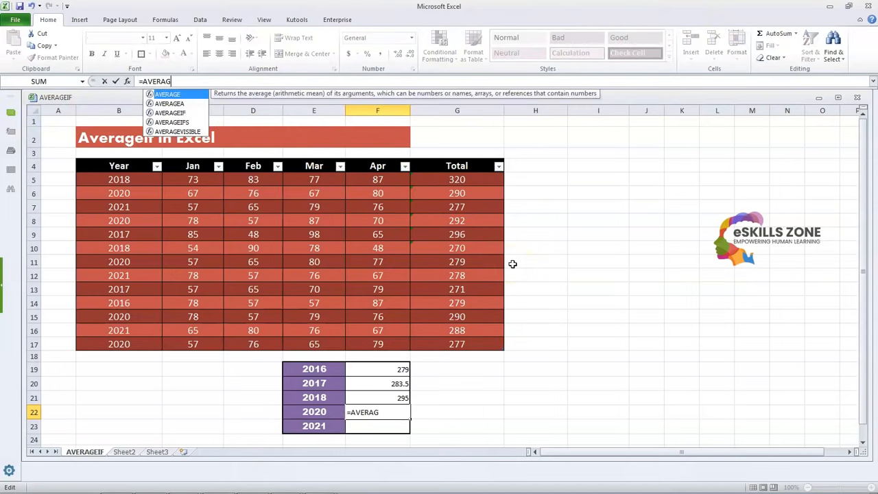
text(EIF()
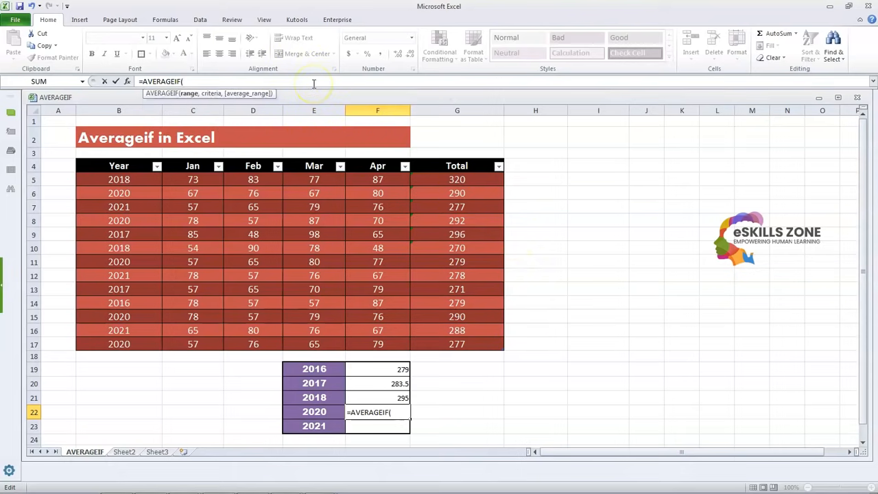
text(B5:B17)
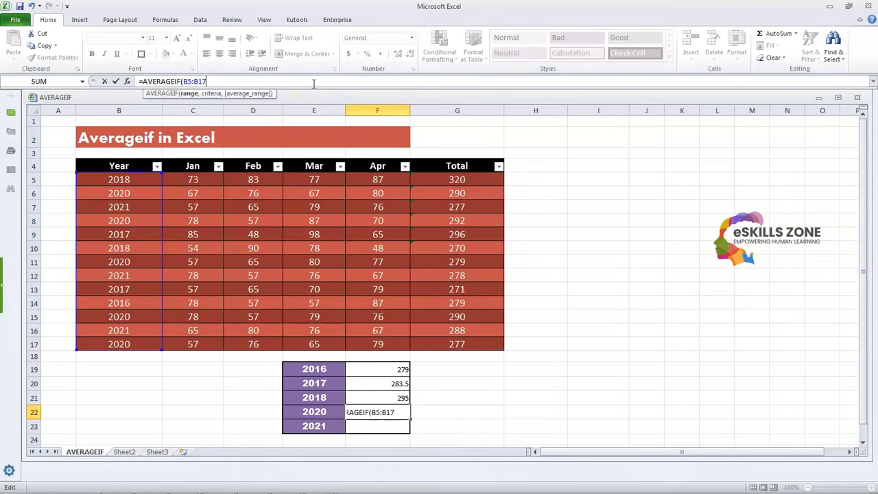
text(,2020,)
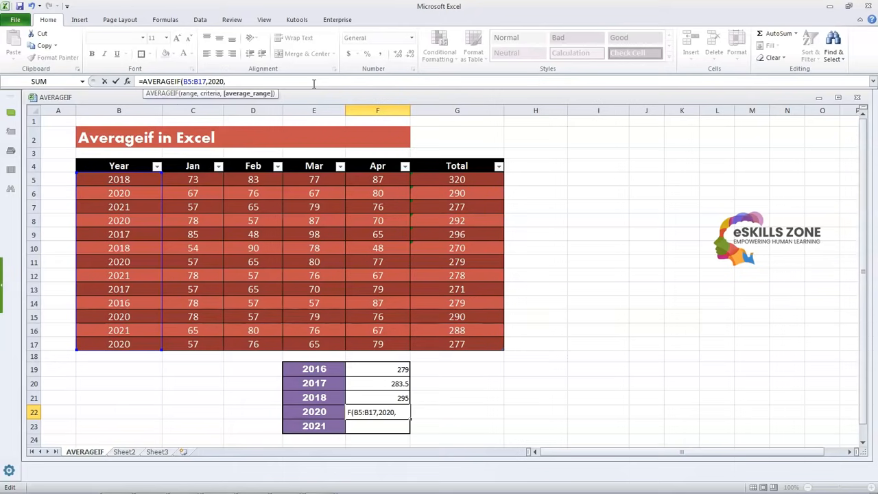
text(G5:G17))
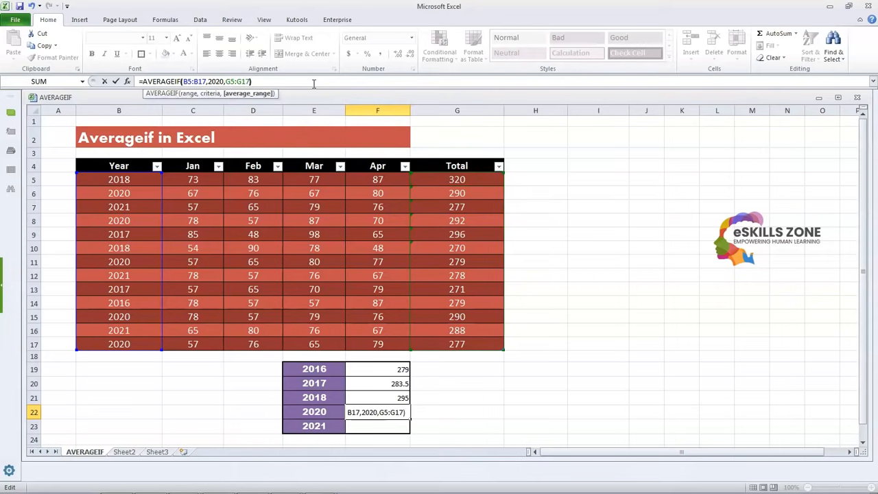
key(Return)
key(Return)
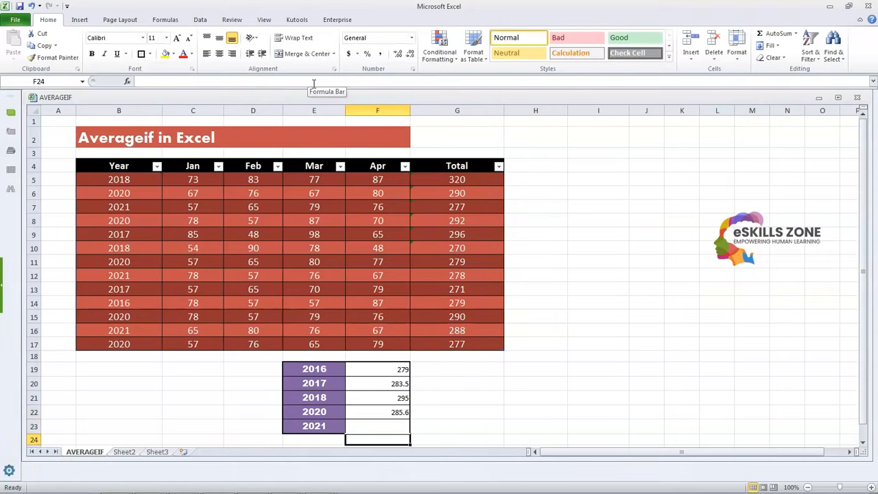
Enter the formula =AVERAGEIF(B5:B17,2021,G5:G17) in cell F23, beside the 2021 label.
key(Up)
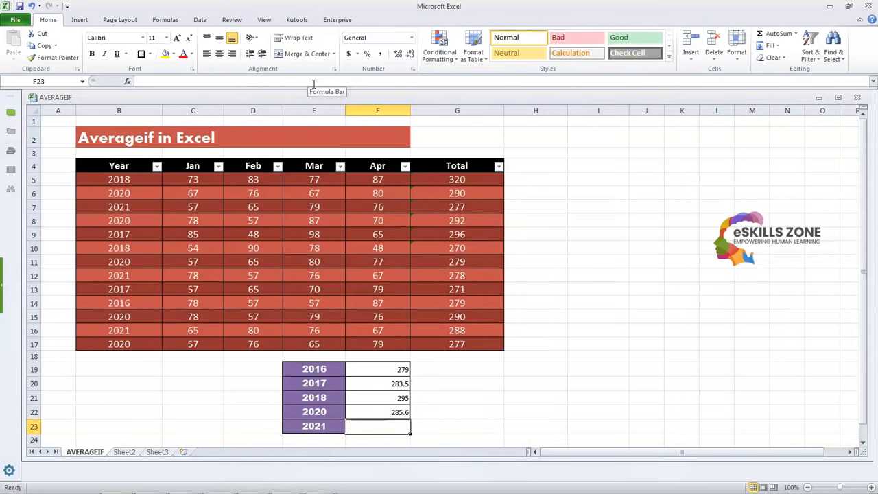
text(=)
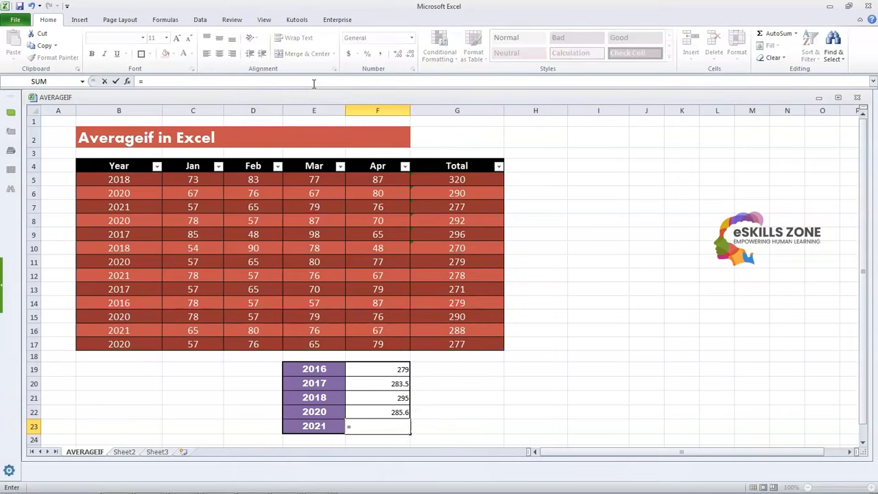
text(AVERGAEIF)
key(BackSpace)
key(BackSpace)
key(BackSpace)
key(BackSpace)
key(BackSpace)
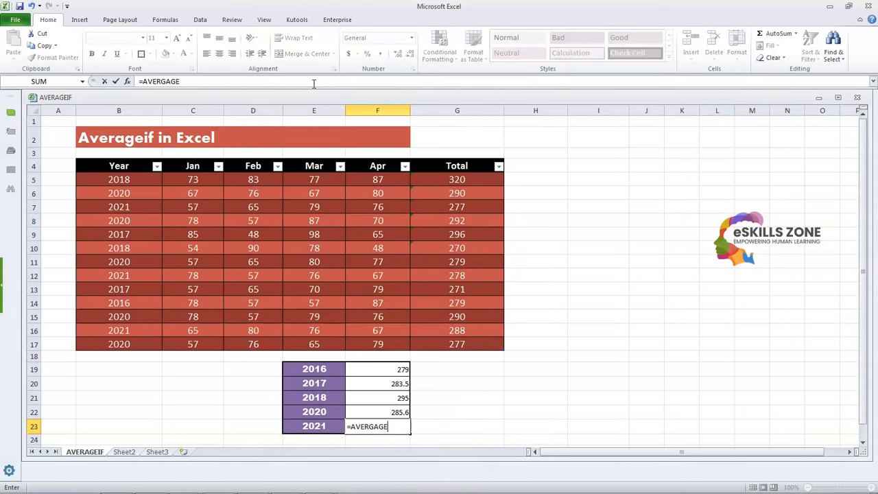
text(AGEIF)
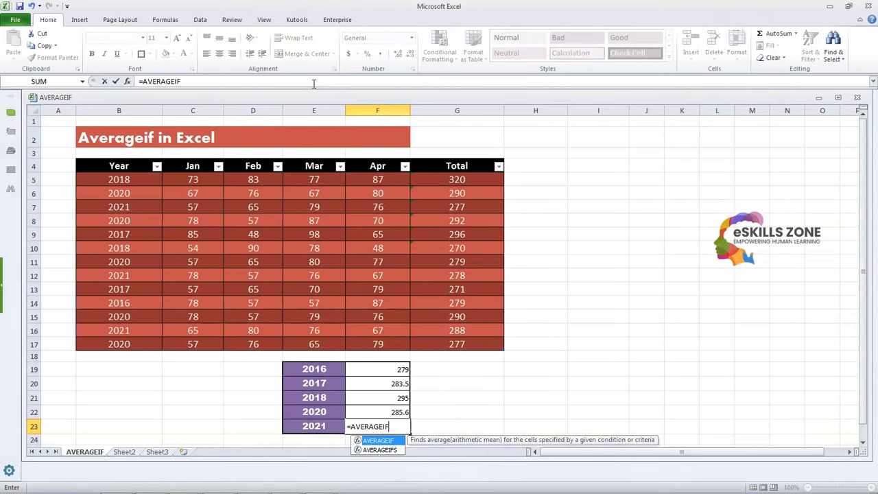
text(()
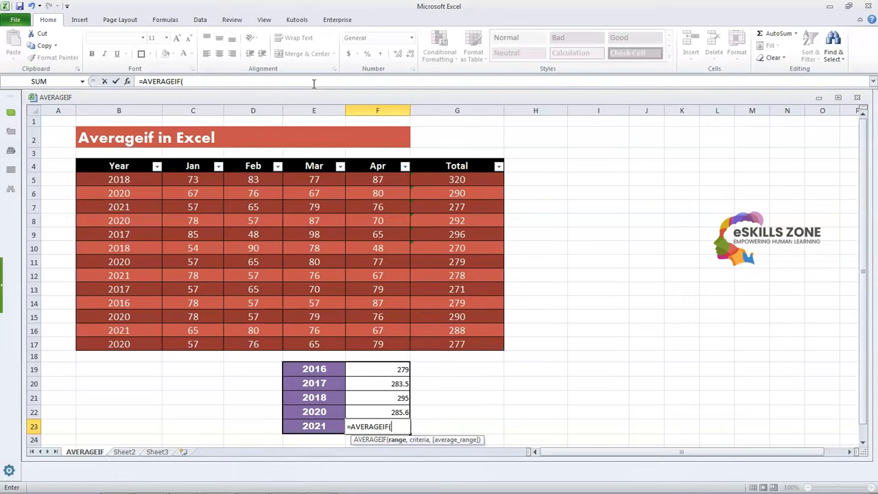
text(B)
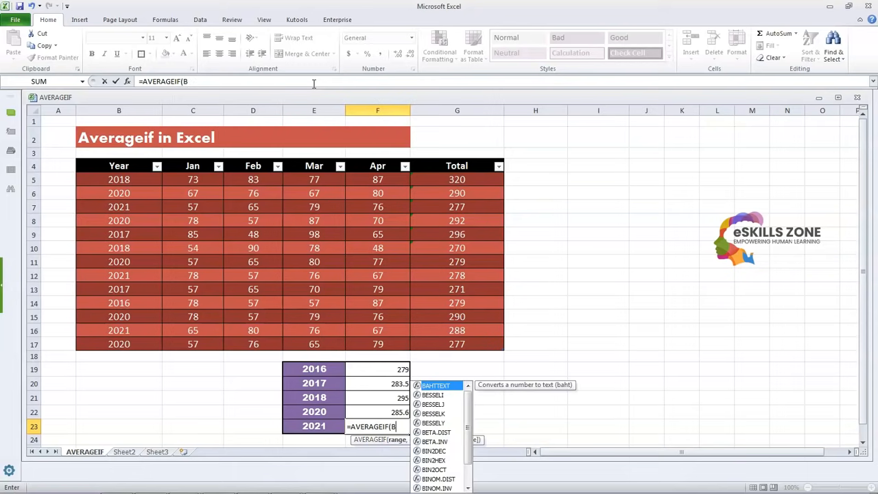
text(5)
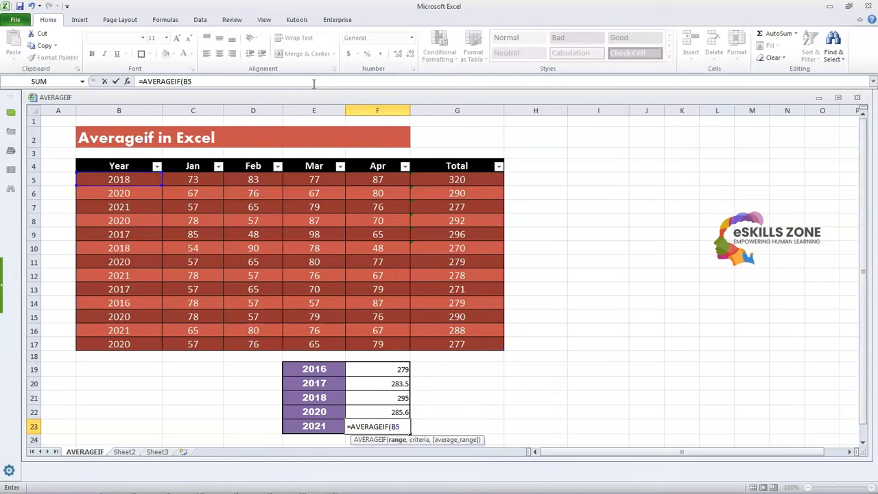
text(:B17)
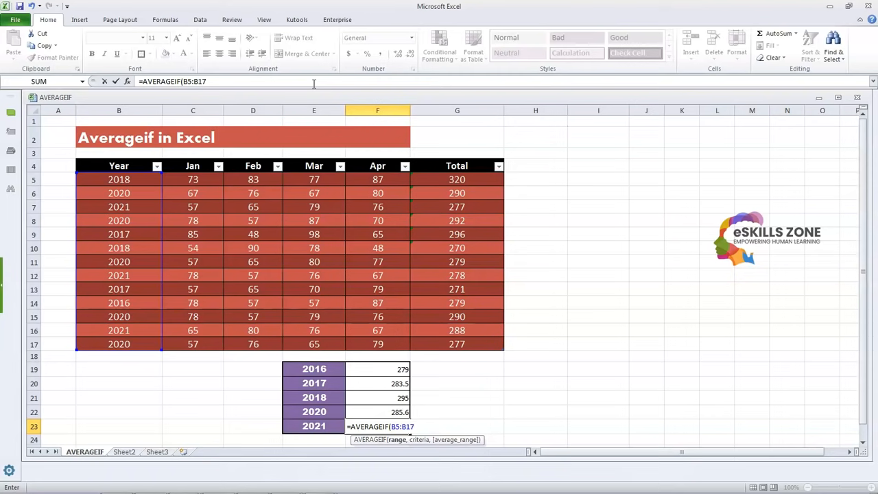
text(,20)
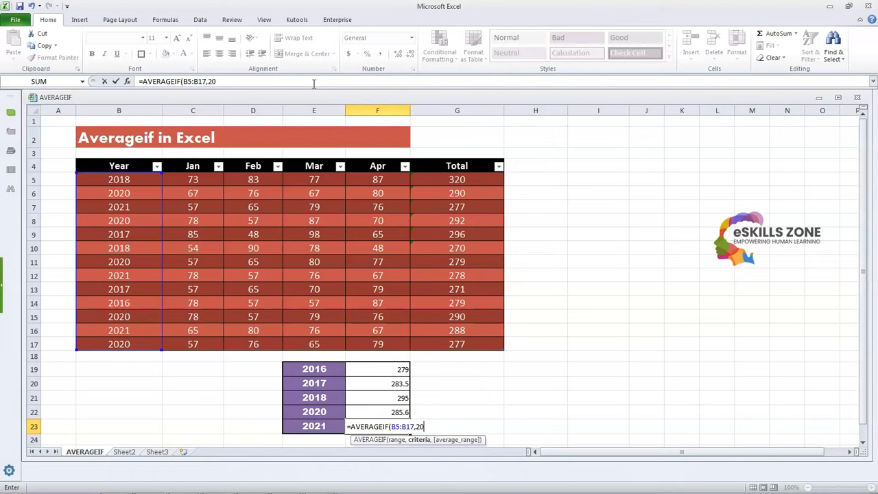
text(21,)
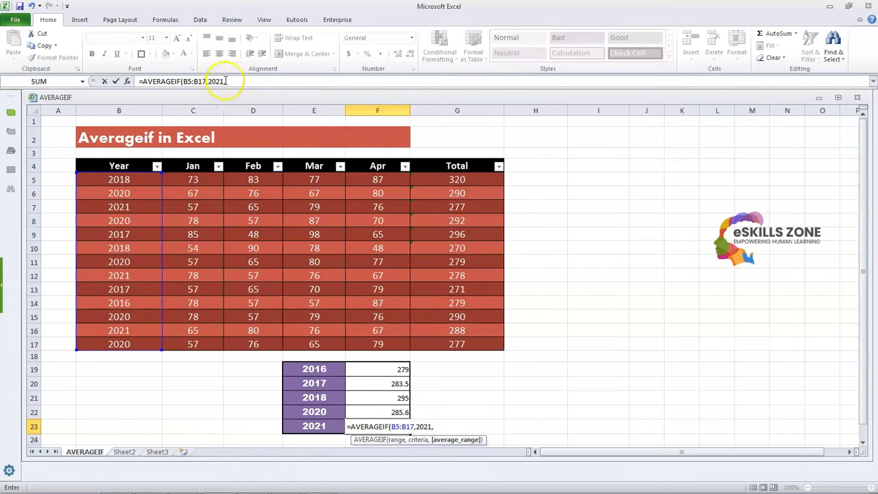
click(231, 81)
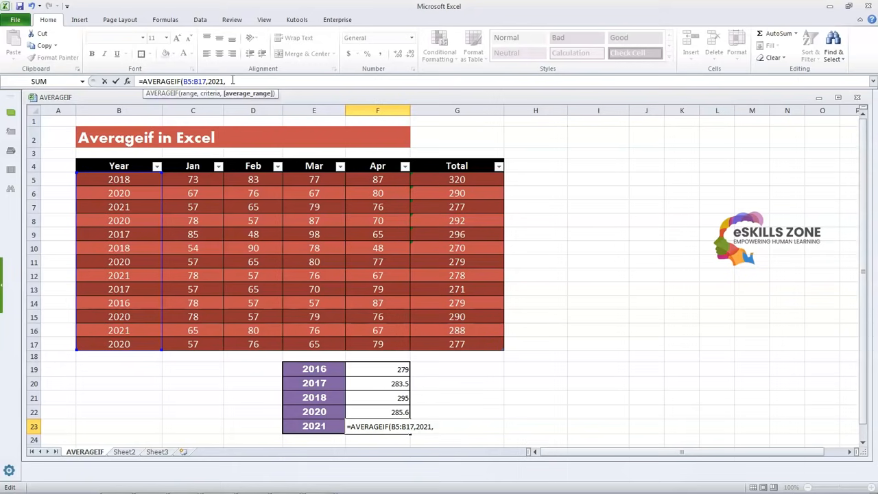
text(G5)
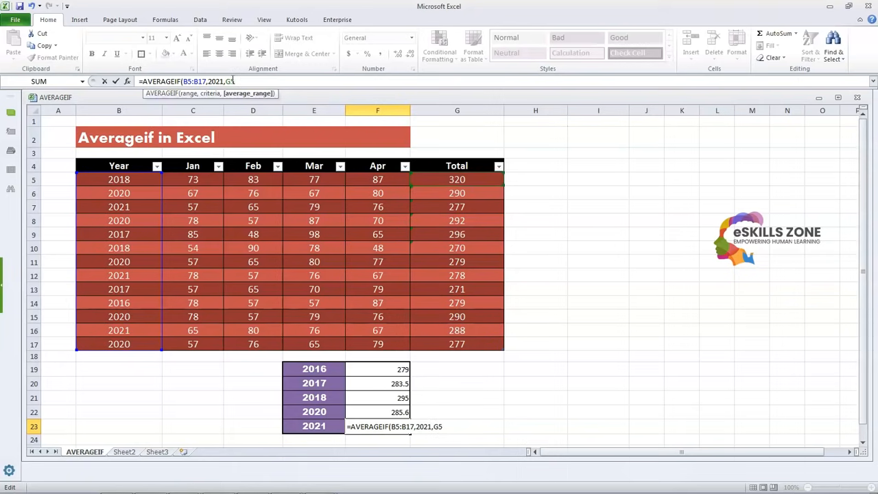
text(:G17)
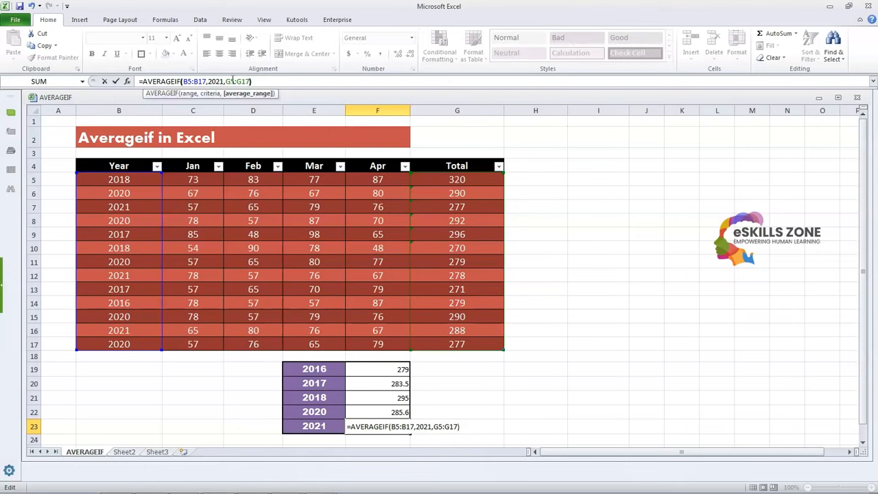
text())
key(ctrl+Return)
Review the AVERAGEIF formulas for all five years in cells F19 to F23.
key(Up)
key(Up)
key(Up)
key(Up)
key(Down)
key(Down)
key(Down)
key(Down)
key(Up)
key(Up)
key(Up)
key(Up)
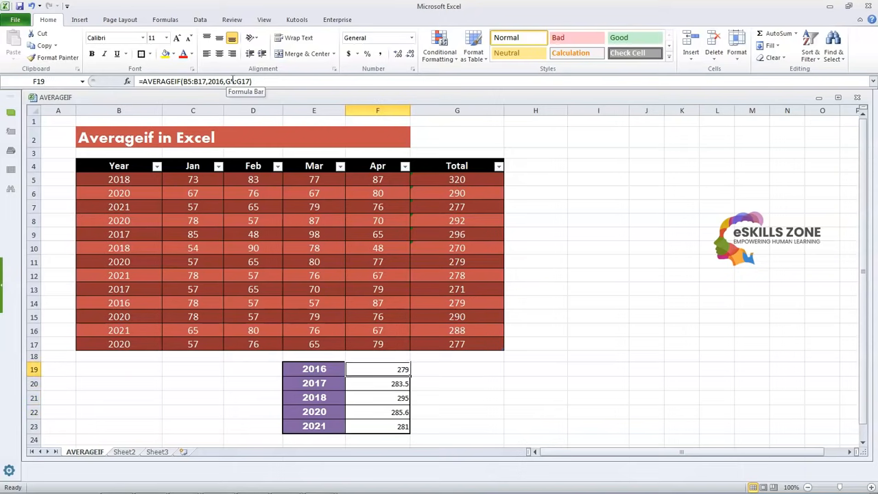
key(Down)
key(Down)
key(Down)
key(Down)
key(Up)
key(Up)
key(Up)
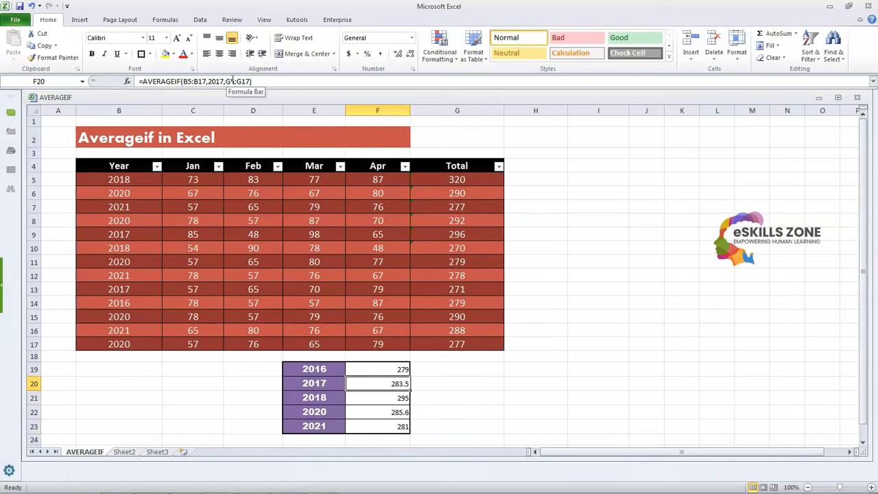
Check the year labels in column E against their neighbouring averages in column F below the table.
key(Left)
key(Left)
key(Up)
key(Right)
key(Right)
key(Down)
key(Down)
key(Down)
key(Left)
key(Up)
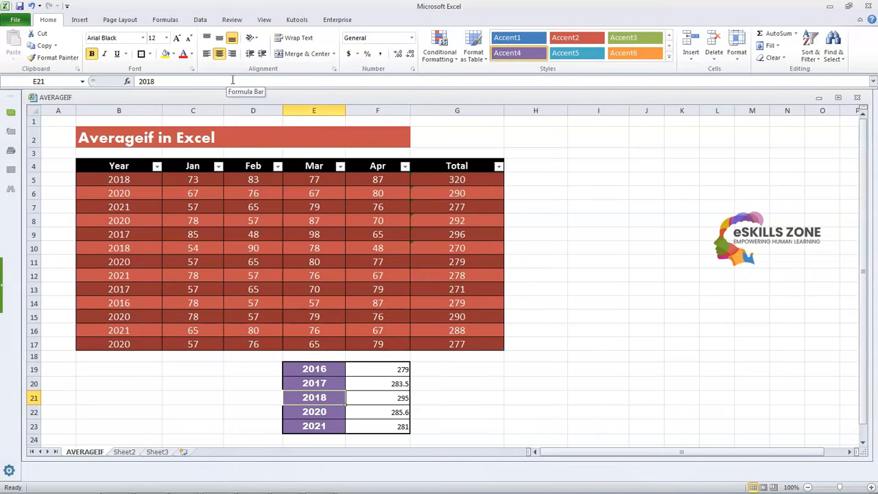
key(Down)
key(Up)
key(Down)
key(Down)
key(Up)
key(Up)
key(Down)
key(Down)
key(Right)
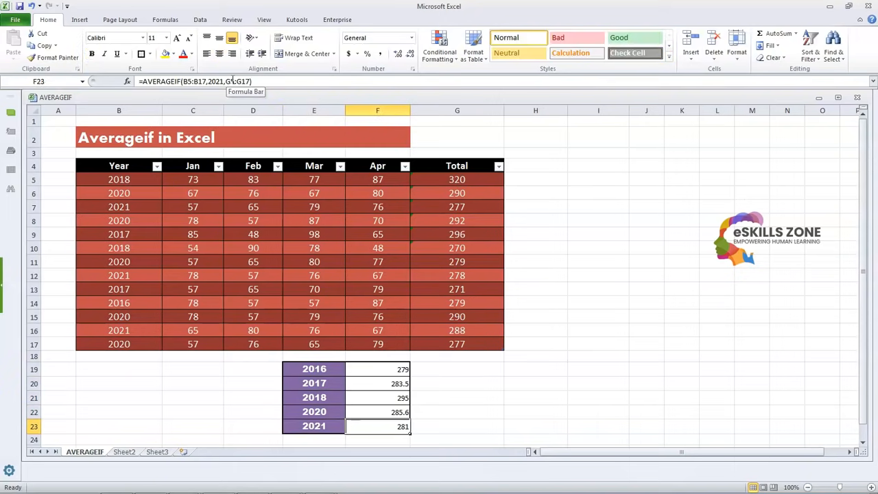
key(Right)
key(Left)
key(Left)
key(Up)
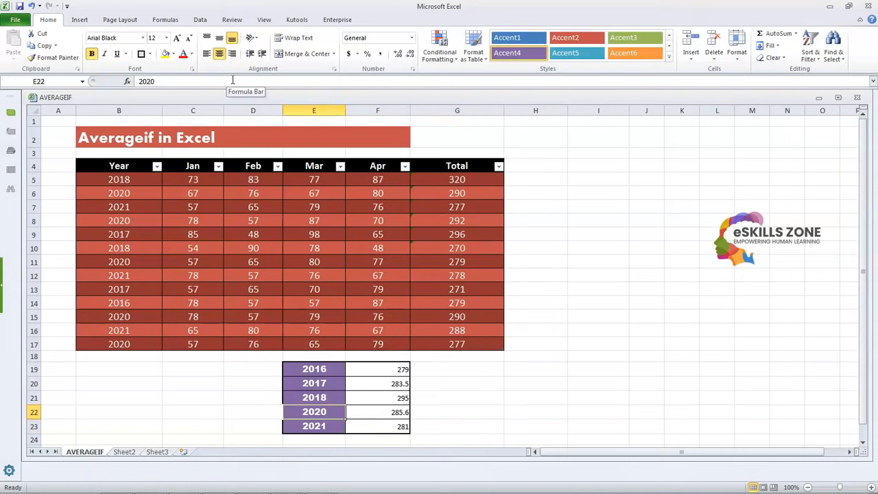
key(Right)
key(Left)
Filter the table's Year column to show only the 2021 rows.
click(157, 166)
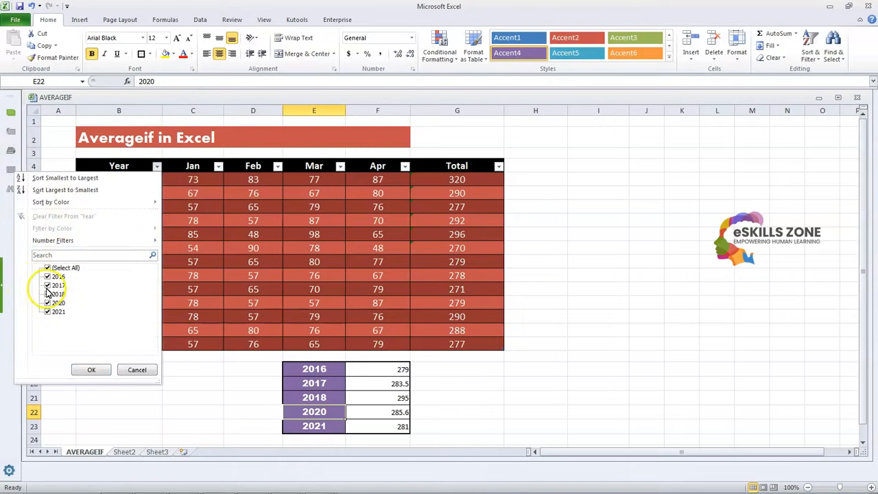
click(47, 267)
click(47, 312)
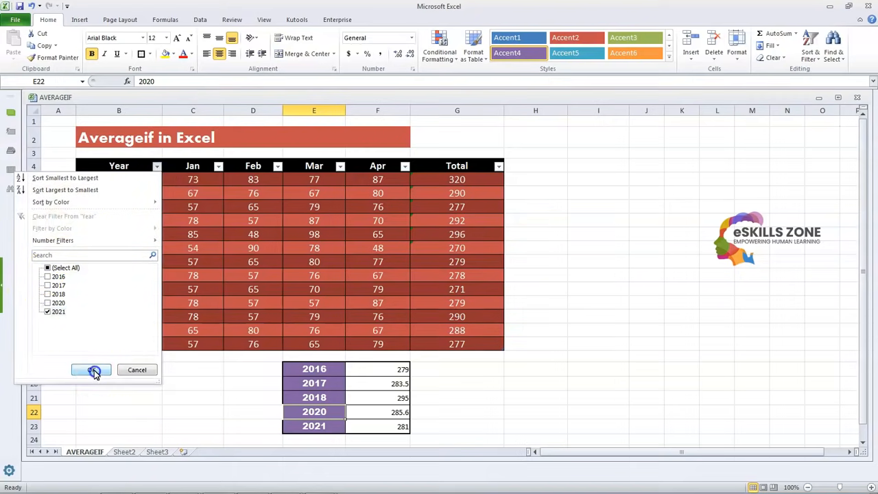
click(92, 370)
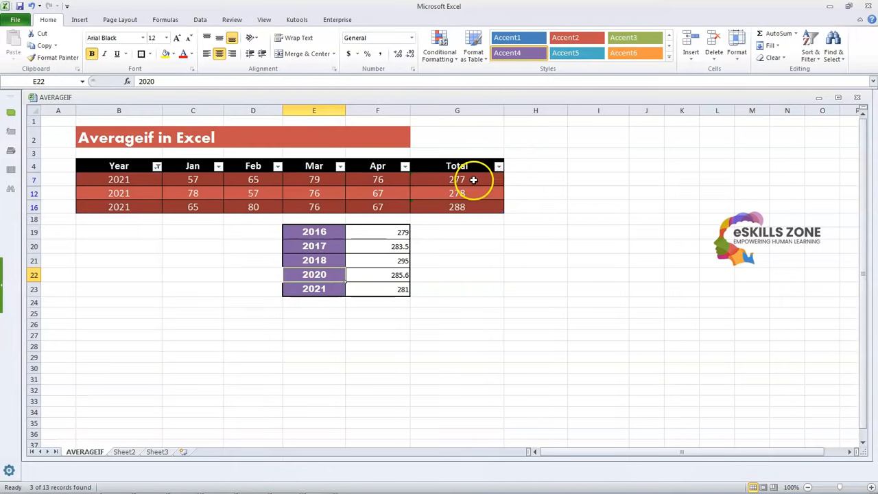
Compare the 2021 average in cell F23 with the average of the three filtered Total cells.
click(392, 290)
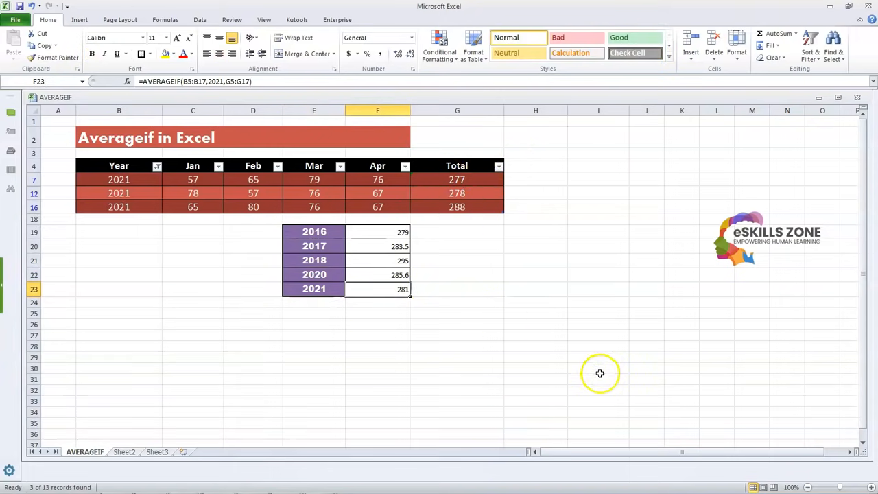
click(454, 181)
drag(452, 192, 457, 204)
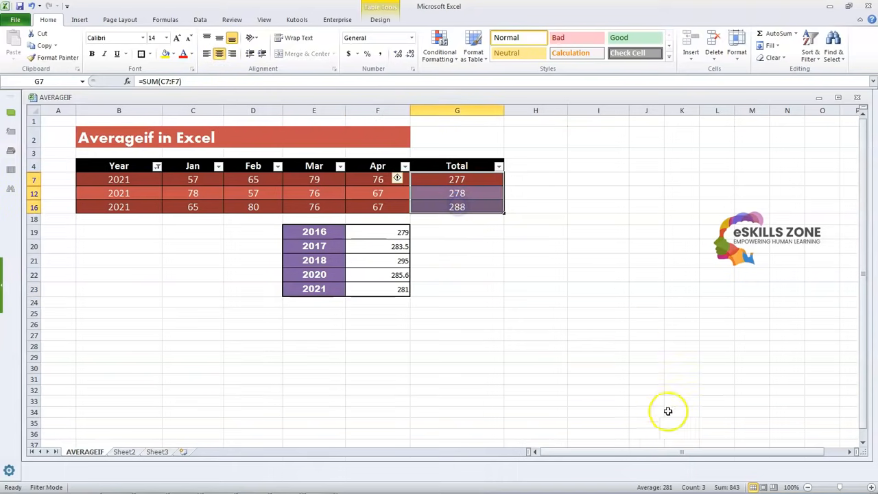